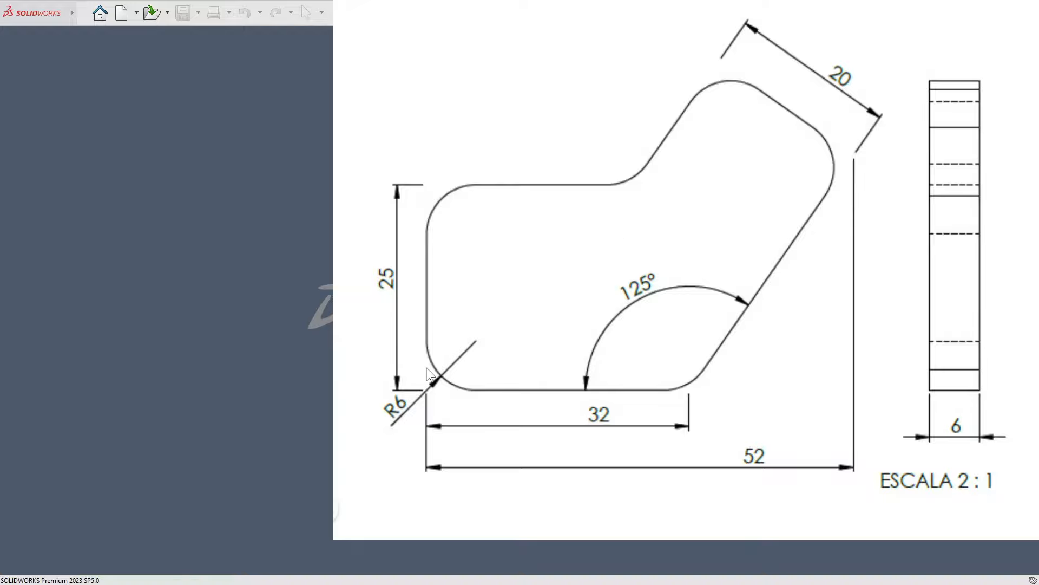
pyautogui.click(427, 368)
pyautogui.press('o')
pyautogui.moveTo(423, 364)
pyautogui.mouseDown()
pyautogui.moveTo(423, 419)
pyautogui.moveTo(446, 395)
pyautogui.mouseUp()
pyautogui.press('b')
pyautogui.moveTo(427, 389)
pyautogui.mouseDown()
pyautogui.moveTo(686, 387)
pyautogui.moveTo(721, 351)
pyautogui.moveTo(830, 167)
pyautogui.moveTo(851, 157)
pyautogui.moveTo(732, 115)
pyautogui.moveTo(730, 58)
pyautogui.moveTo(656, 168)
pyautogui.moveTo(619, 184)
pyautogui.moveTo(432, 184)
pyautogui.moveTo(423, 393)
pyautogui.mouseUp()
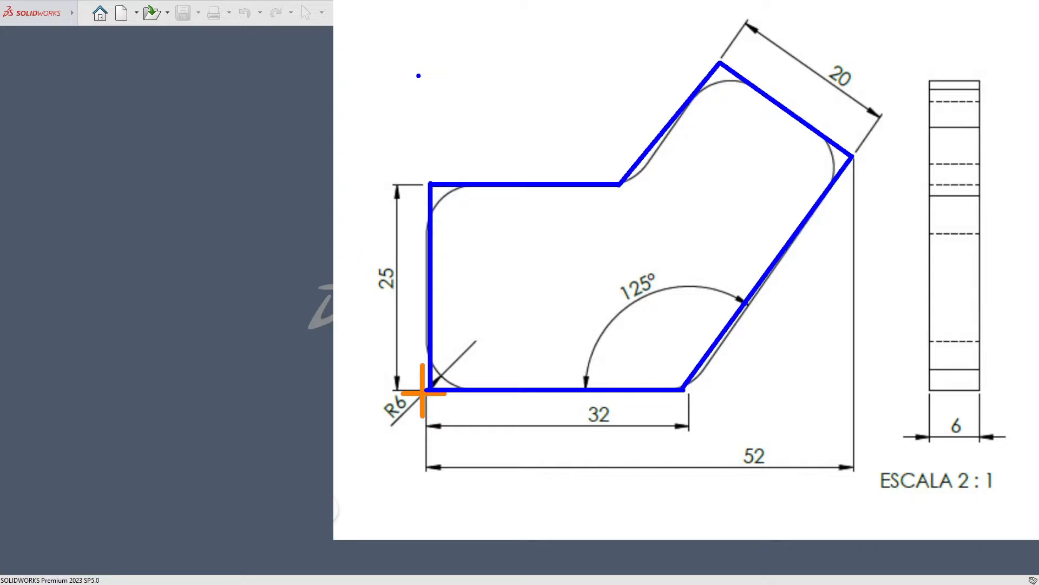
pyautogui.press('Escape')
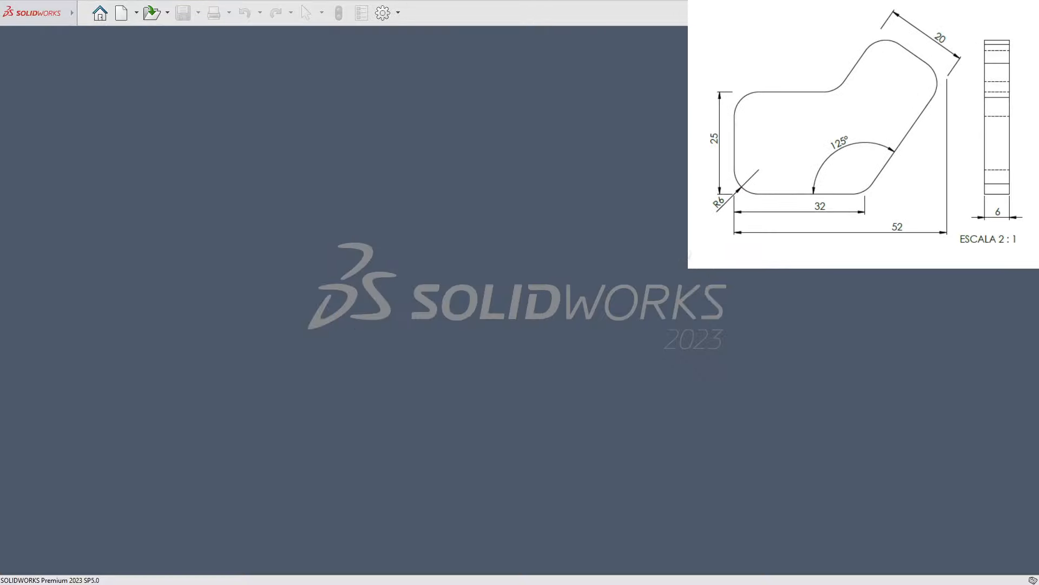
# Step: Create a new part document and start a sketch on the Alzado plane
pyautogui.click(120, 13)
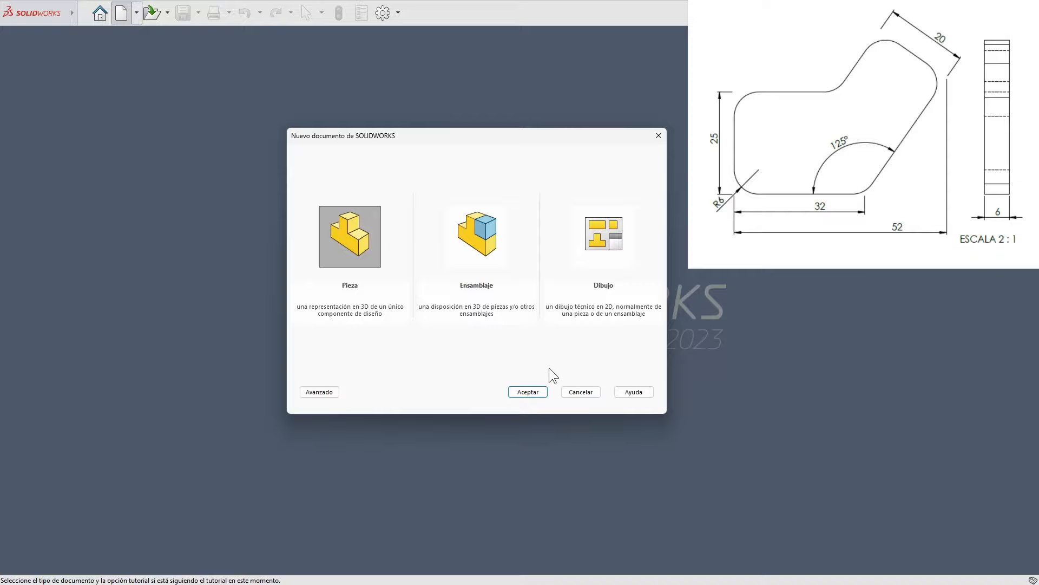
pyautogui.click(527, 391)
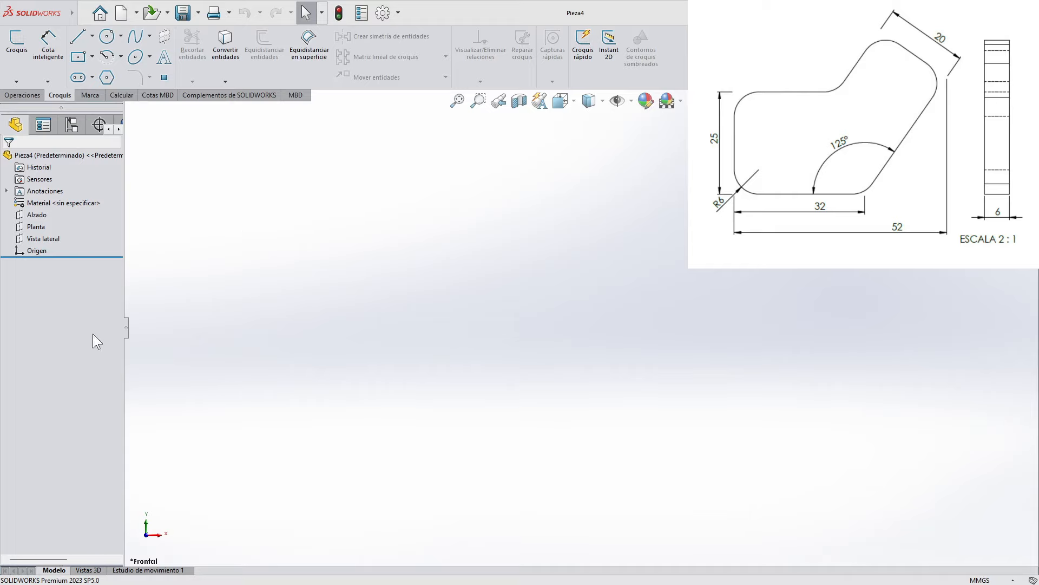
pyautogui.click(37, 216)
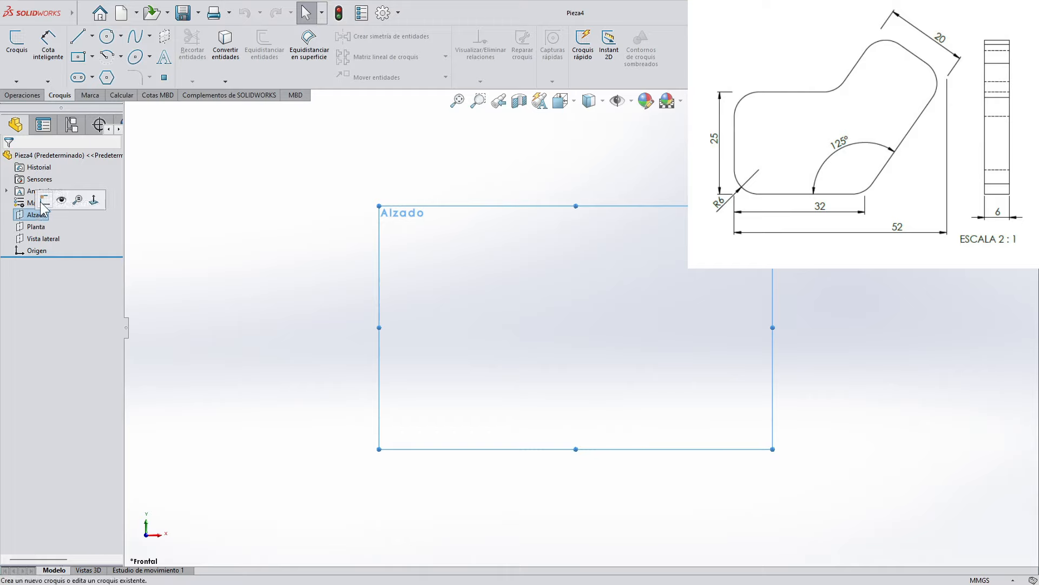
pyautogui.click(45, 200)
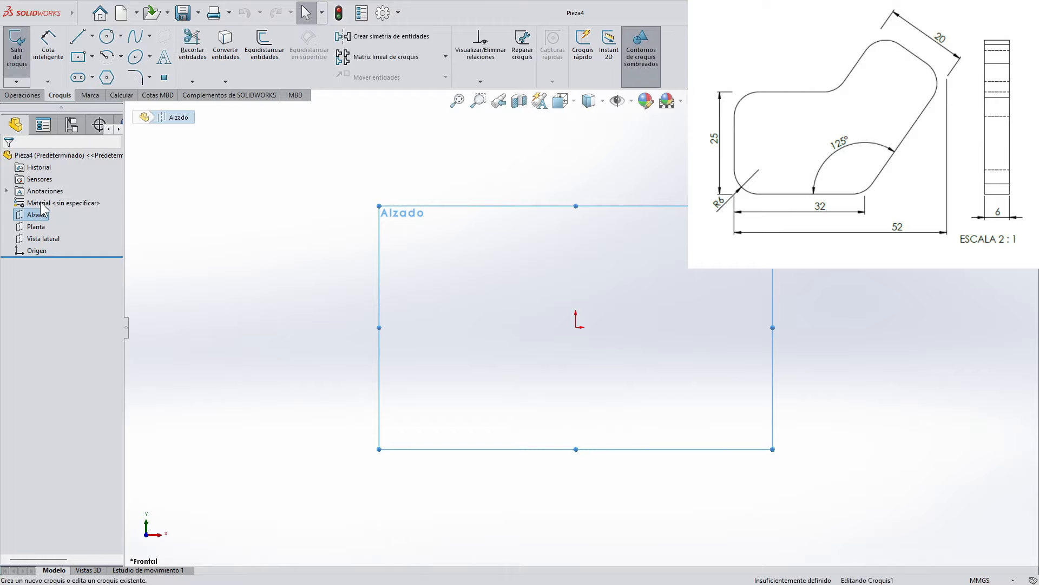
pyautogui.click(297, 248)
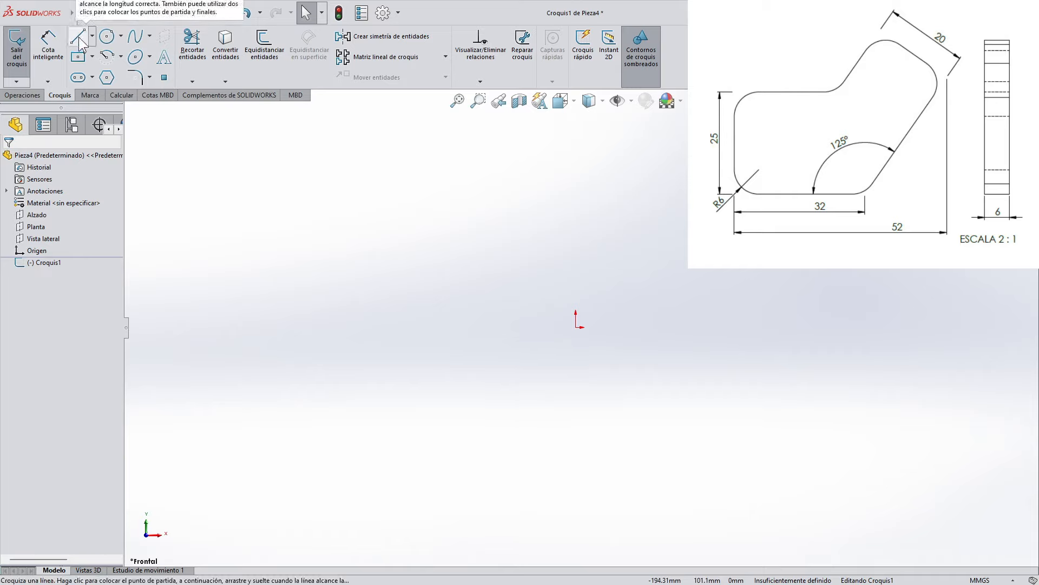
# Step: Sketch a closed six-line profile from the origin, with a horizontal base and vertical side about 40 mm long each and an arm slanting up and away
pyautogui.moveTo(344, 227); pyautogui.dragTo(309, 230, button='right')
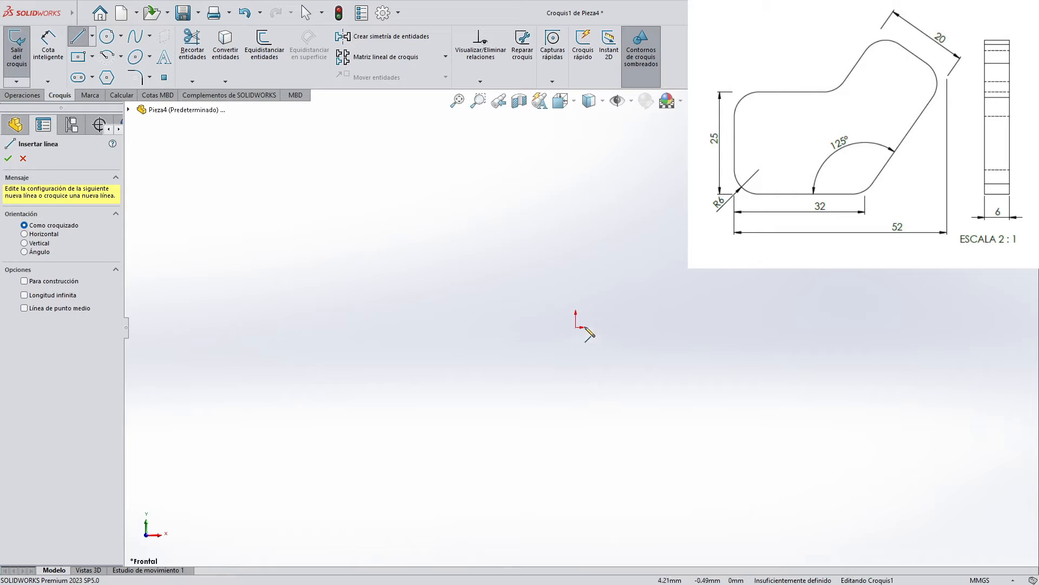
pyautogui.scroll(-3, 615, 325)
pyautogui.scroll(3, 563, 330)
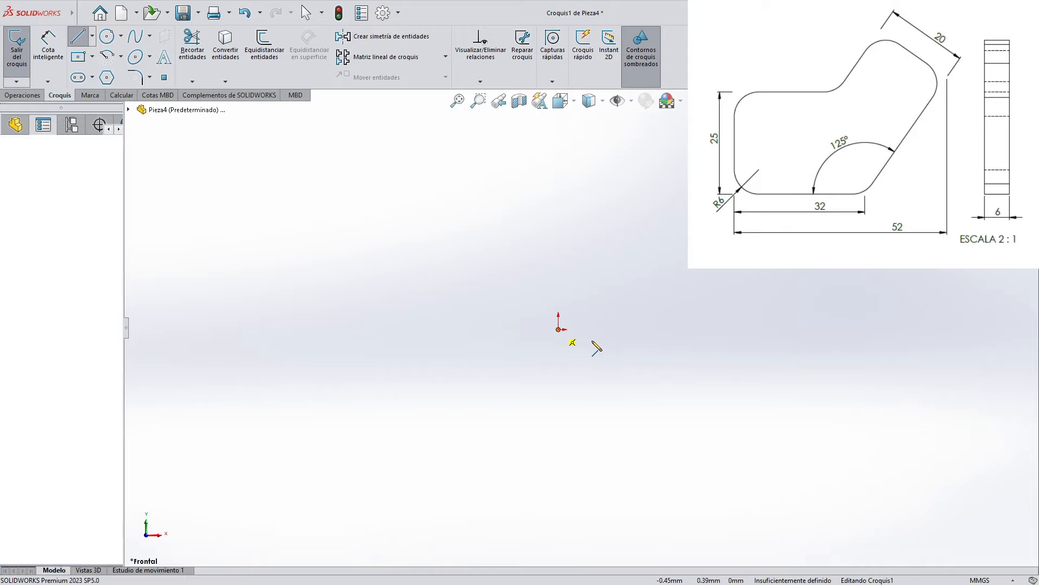
pyautogui.click(558, 329)
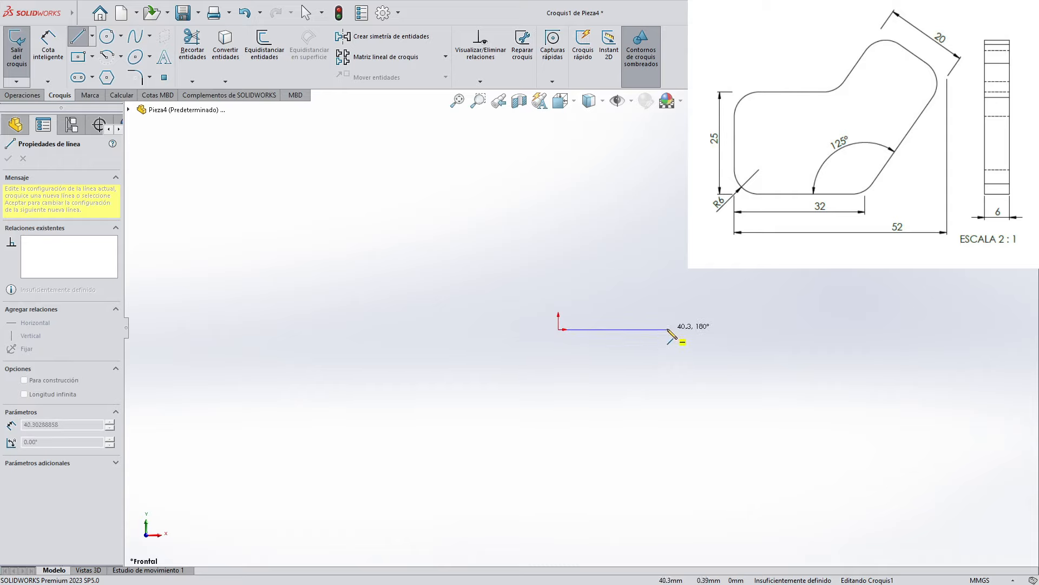
pyautogui.click(668, 330)
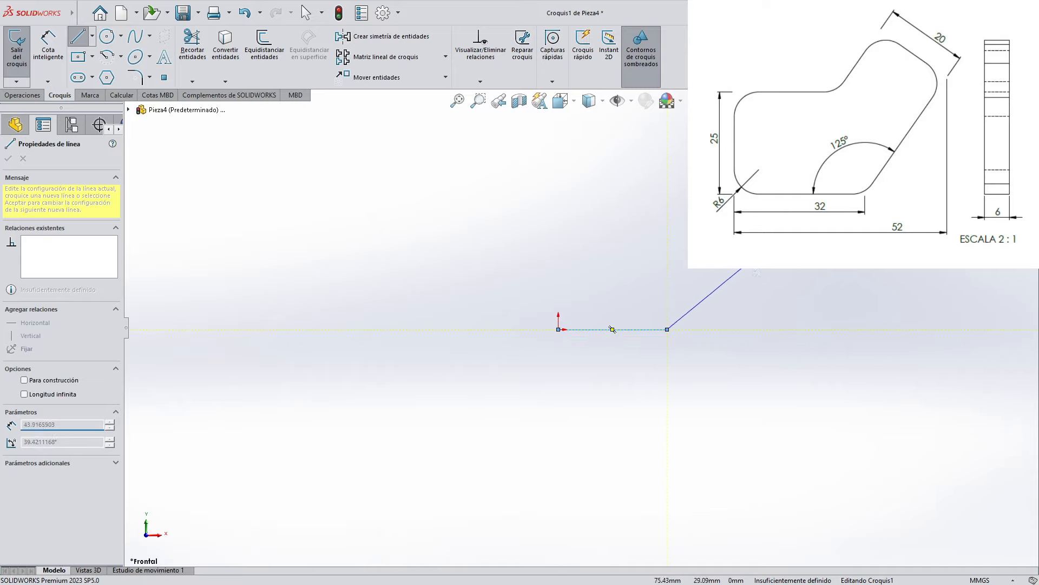
pyautogui.click(727, 151)
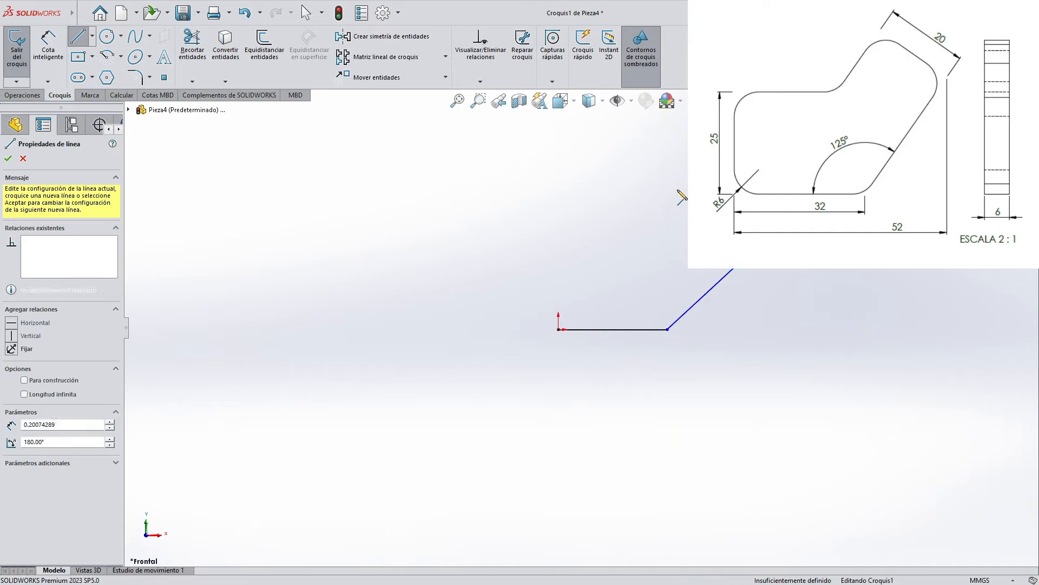
pyautogui.click(641, 221)
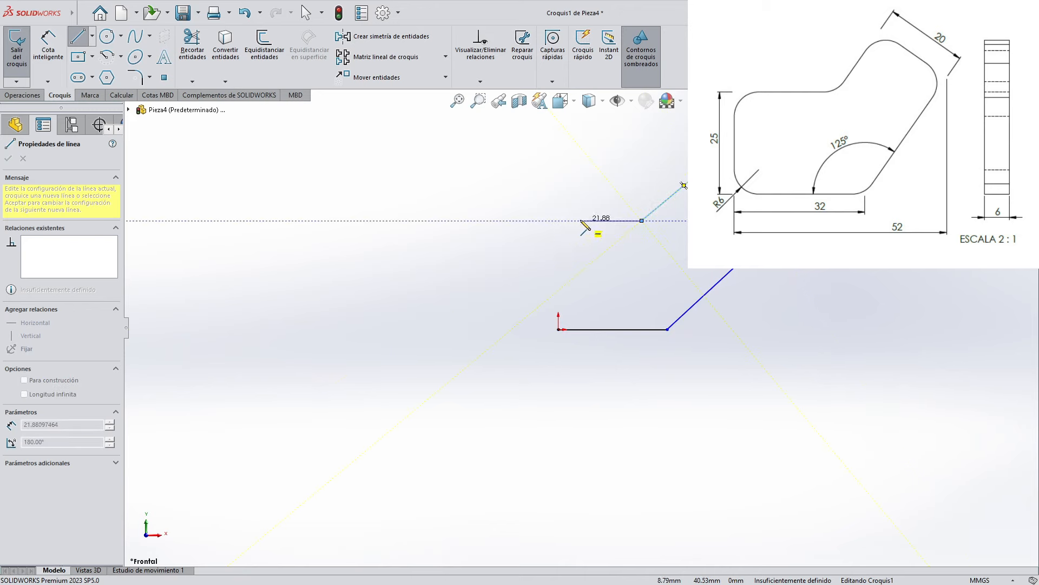
pyautogui.click(558, 220)
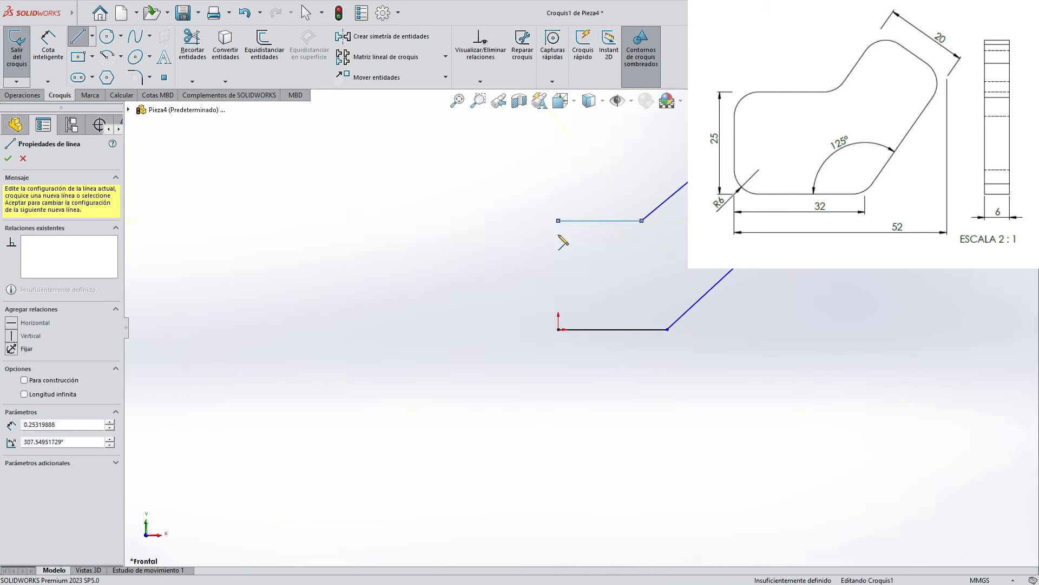
pyautogui.click(558, 329)
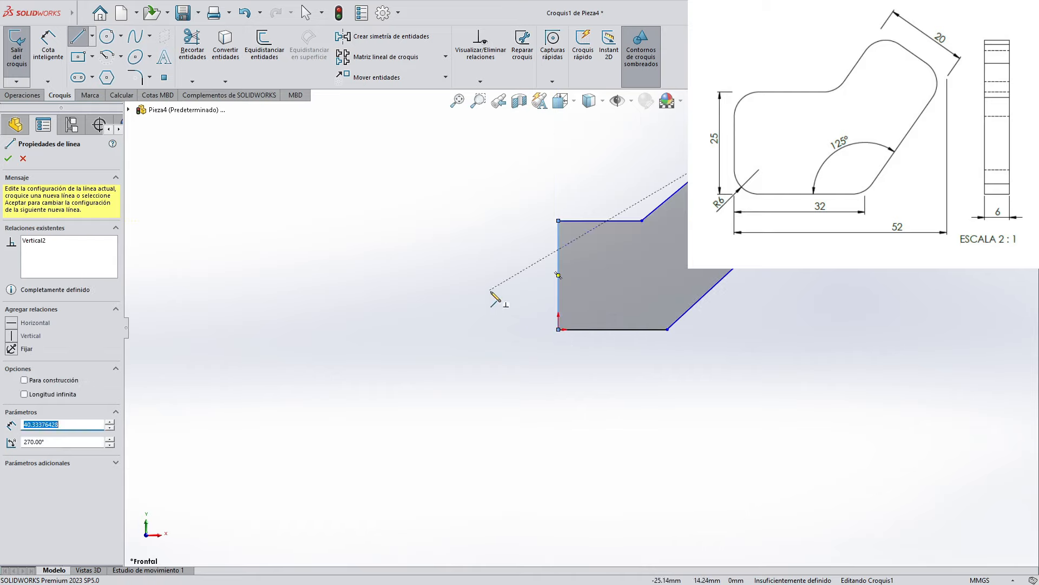
pyautogui.press('Escape')
# Step: Check the vertical side's relations, and turn on the display of sketch relations for the profile
pyautogui.scroll(2, 585, 325)
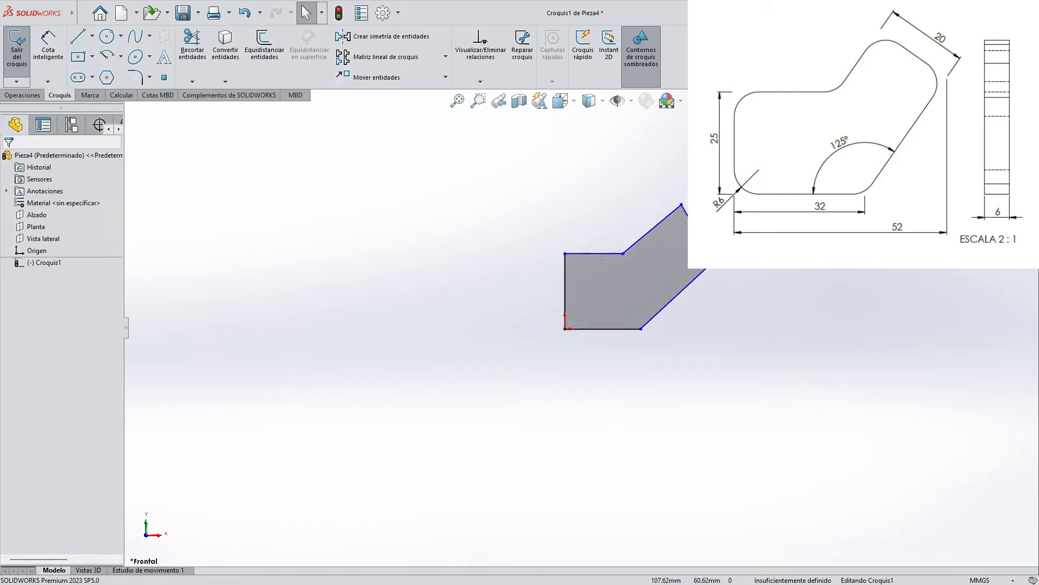
pyautogui.scroll(-1, 780, 200)
pyautogui.scroll(-3, 785, 196)
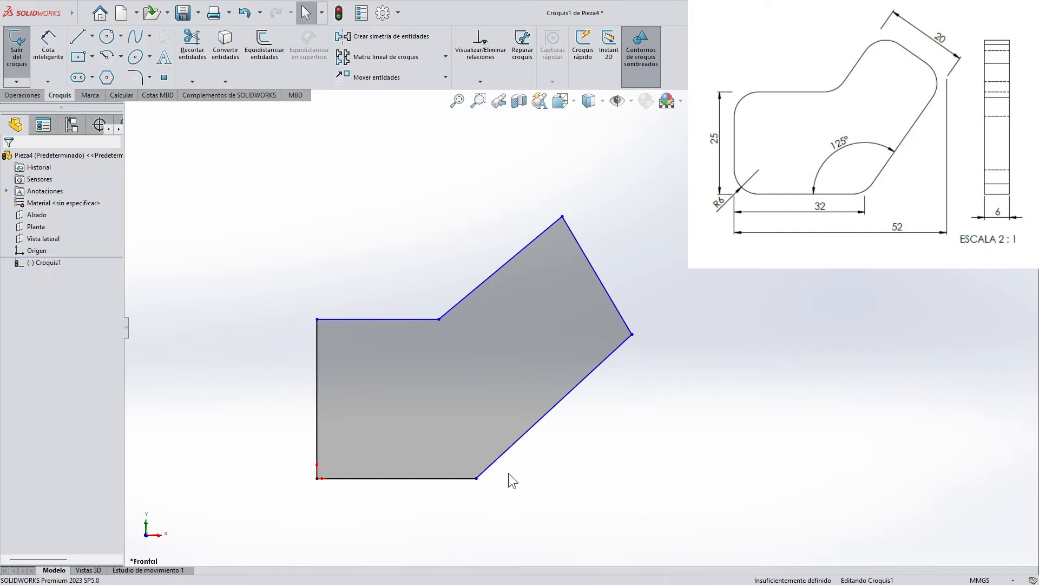
pyautogui.scroll(-2, 532, 479)
pyautogui.scroll(3, 655, 375)
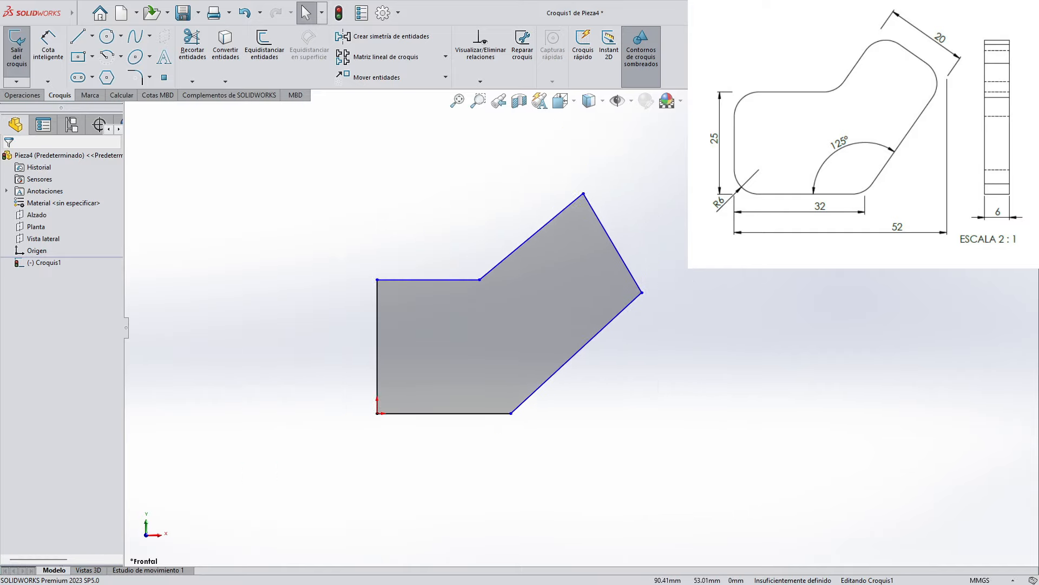
pyautogui.scroll(-2, 718, 196)
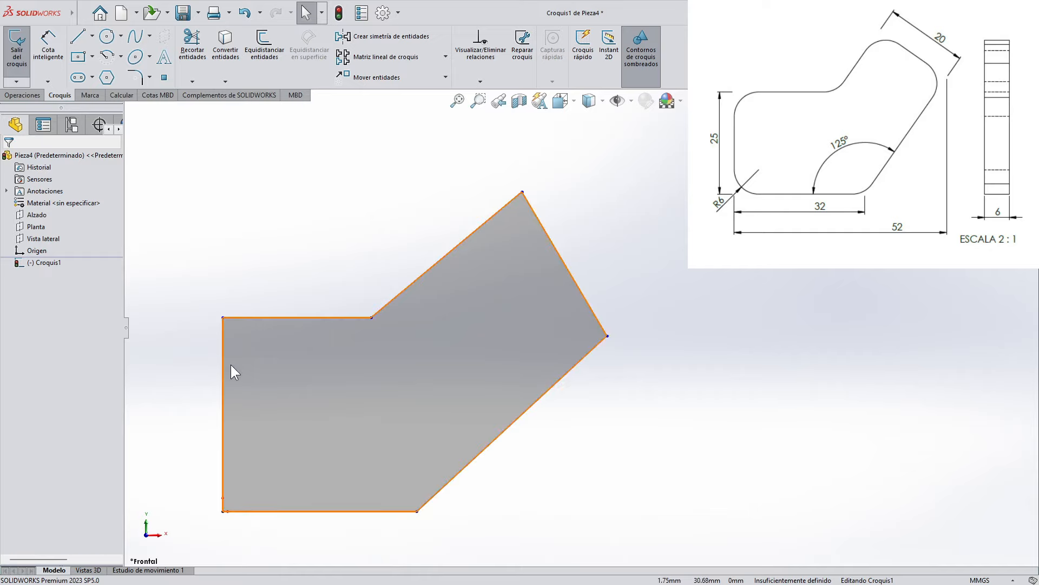
pyautogui.click(224, 388)
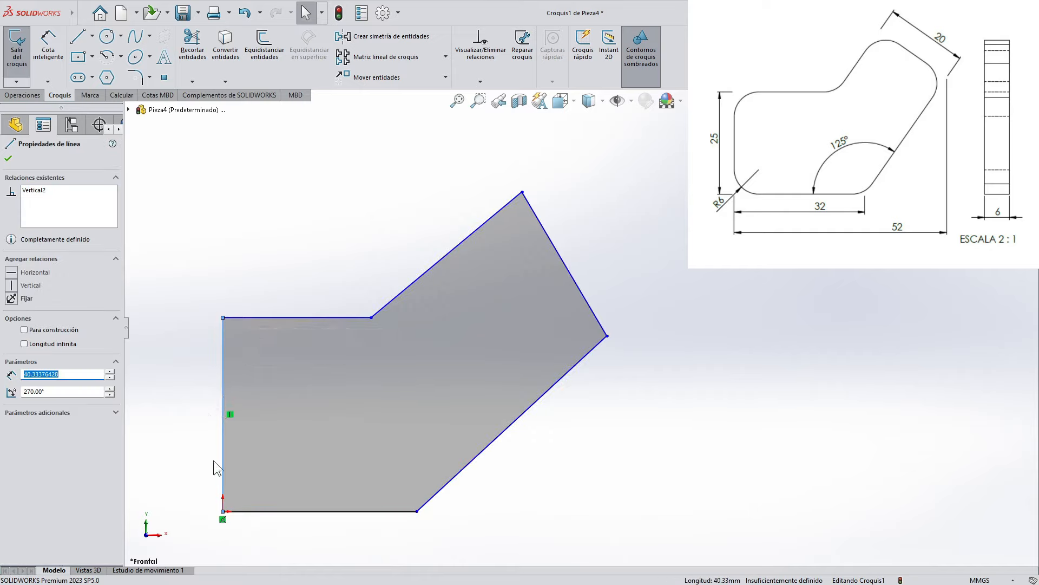
pyautogui.click(194, 451)
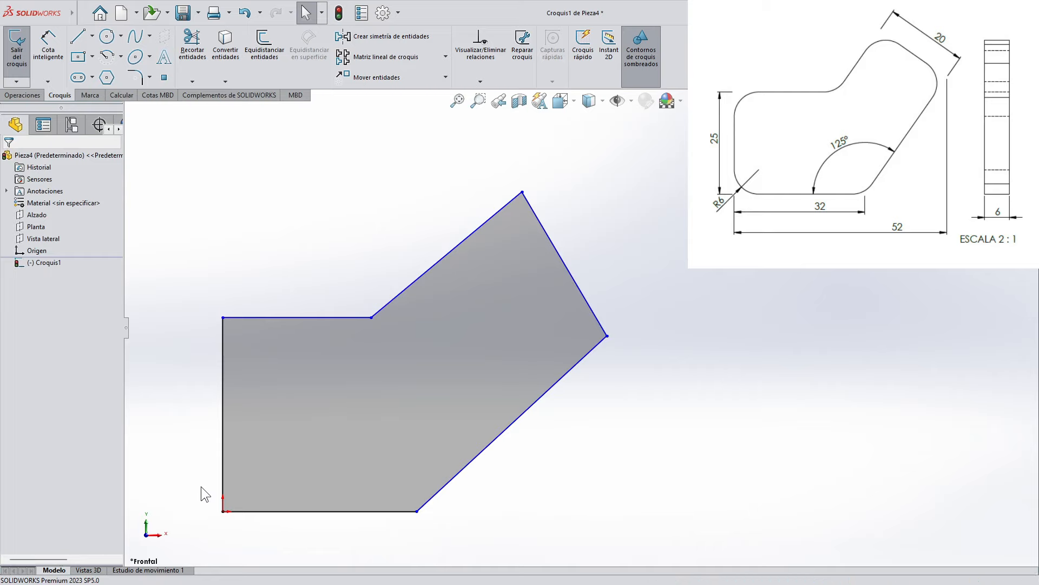
pyautogui.click(632, 104)
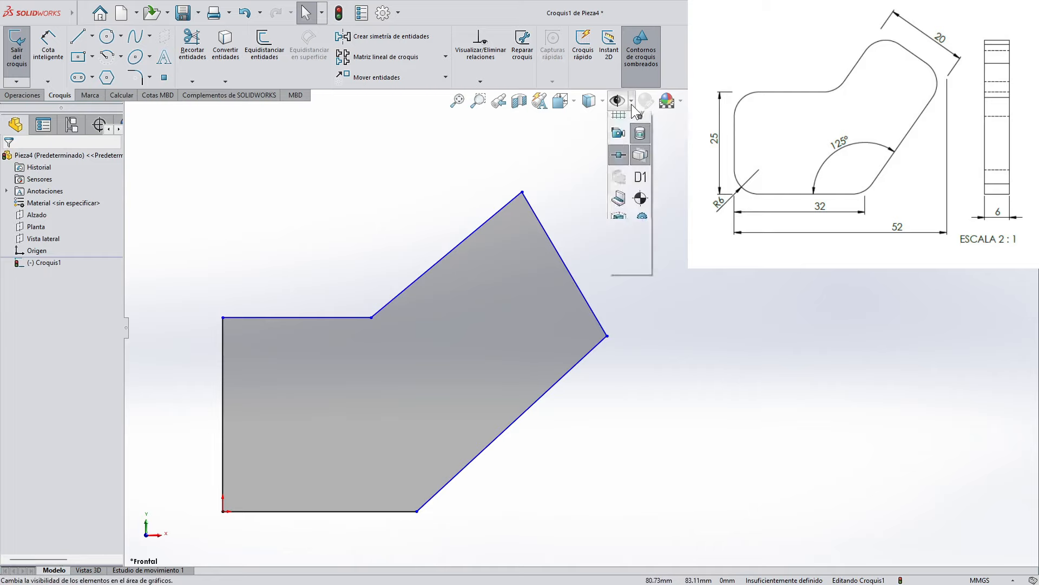
pyautogui.click(621, 275)
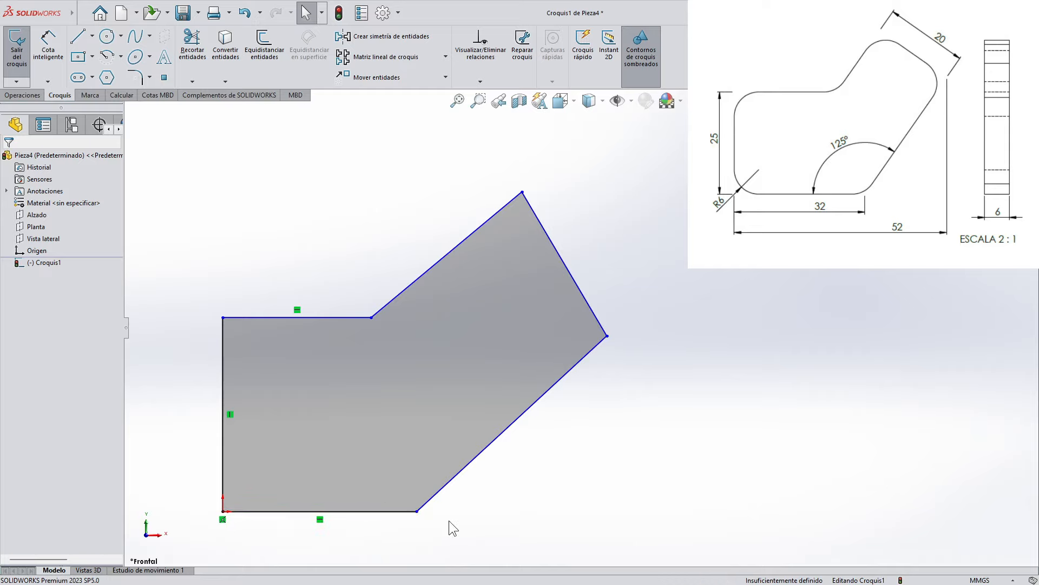
# Step: Move the base's free endpoint and the upper horizontal edge slightly to test the profile's freedom
pyautogui.moveTo(417, 513)
pyautogui.mouseDown()
pyautogui.moveTo(520, 514)
pyautogui.moveTo(418, 521)
pyautogui.mouseUp()
pyautogui.press('Escape')
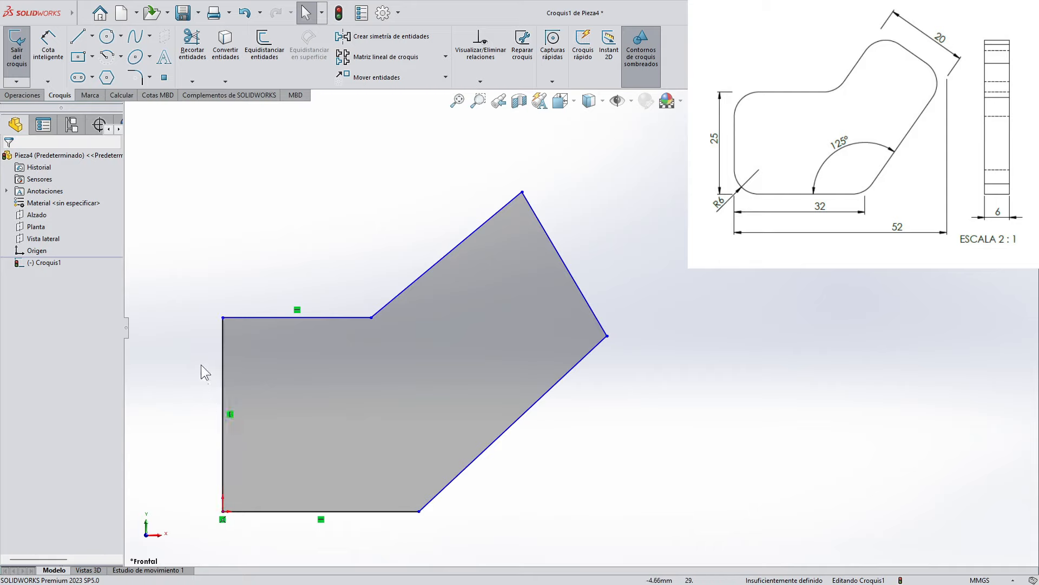
pyautogui.moveTo(236, 319)
pyautogui.mouseDown()
pyautogui.moveTo(242, 380)
pyautogui.moveTo(282, 285)
pyautogui.moveTo(306, 342)
pyautogui.moveTo(327, 317)
pyautogui.mouseUp()
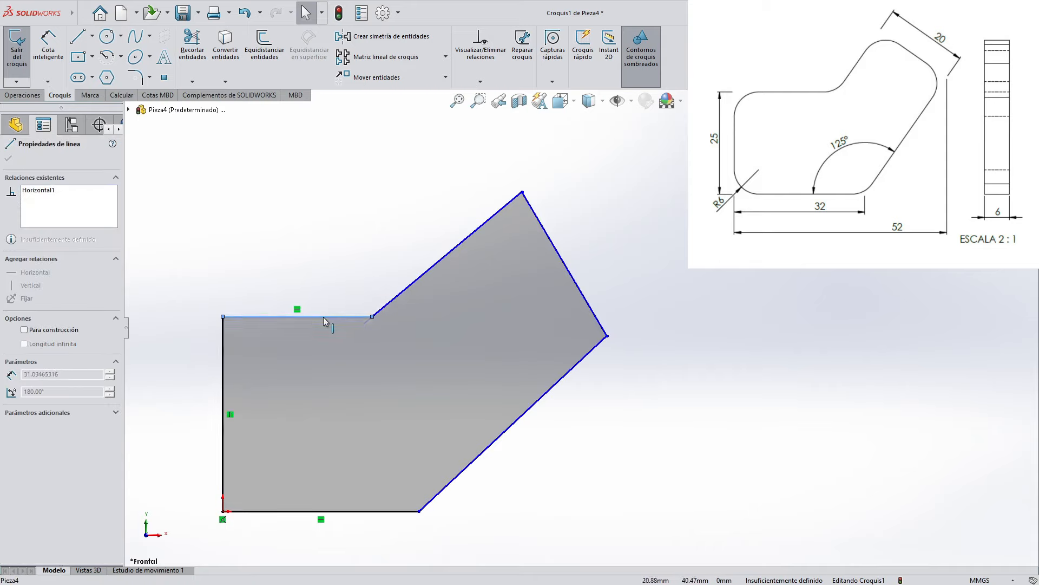
pyautogui.click(273, 222)
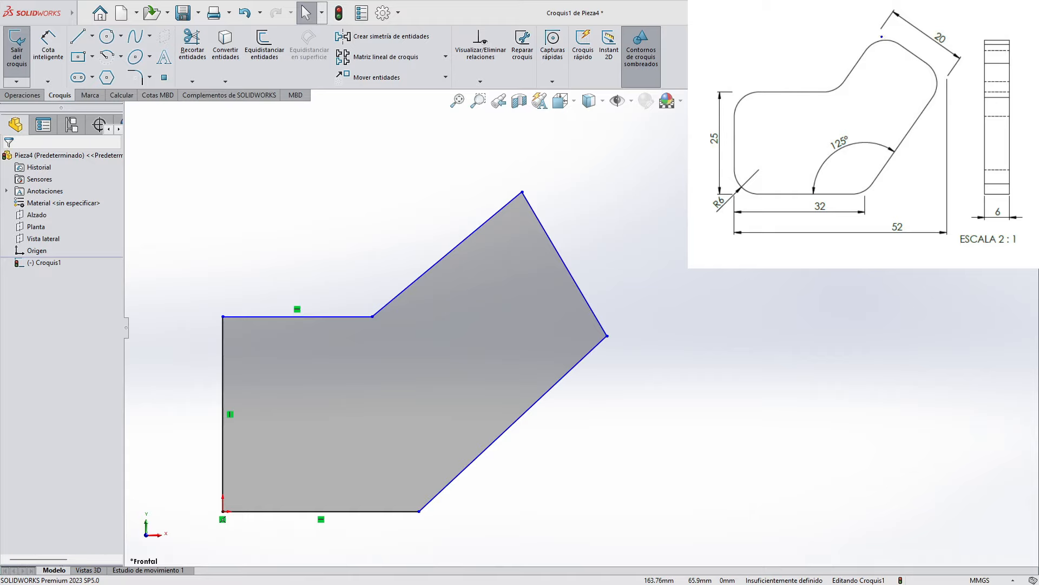
# Step: Add a Perpendicular relation between the long slanted edge rising from the base and the arm's end edge
pyautogui.moveTo(882, 36)
pyautogui.mouseDown()
pyautogui.moveTo(947, 80)
pyautogui.moveTo(899, 149)
pyautogui.mouseUp()
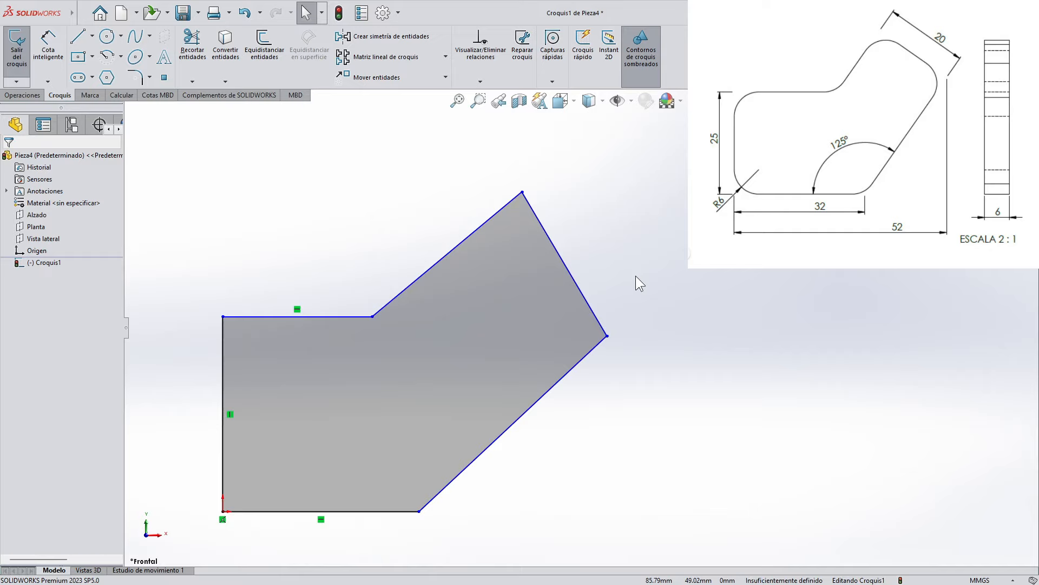
pyautogui.click(563, 383)
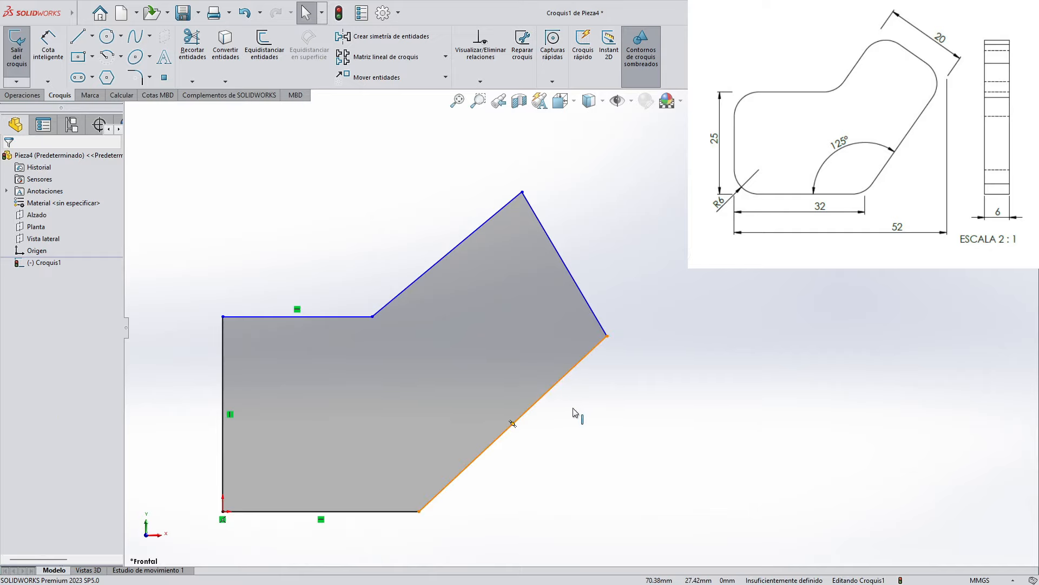
pyautogui.keyDown('ctrl'); pyautogui.click(575, 291); pyautogui.keyUp('ctrl')
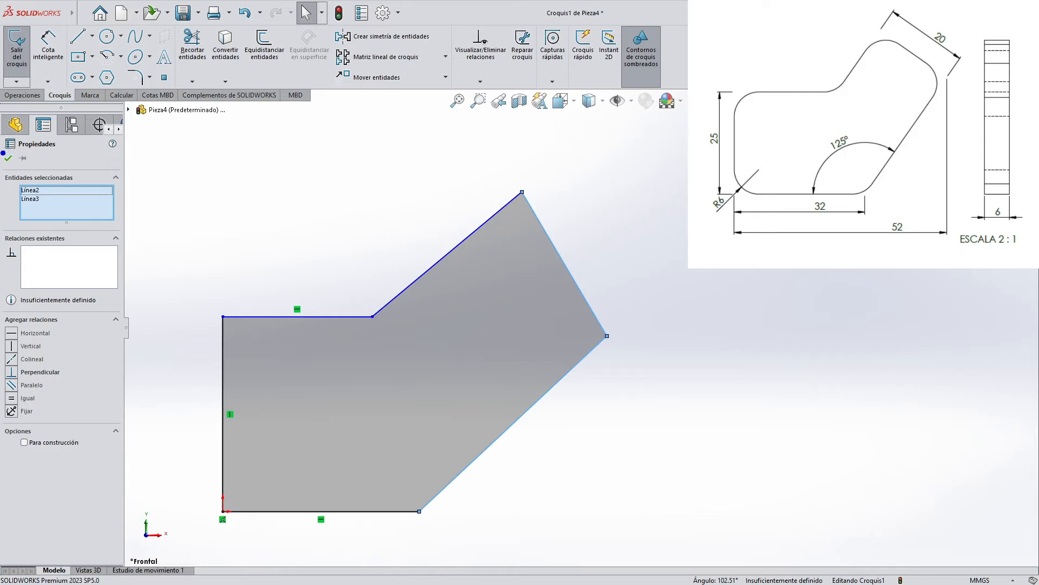
pyautogui.moveTo(1, 153)
pyautogui.mouseDown()
pyautogui.moveTo(39, 233)
pyautogui.moveTo(92, 416)
pyautogui.mouseUp()
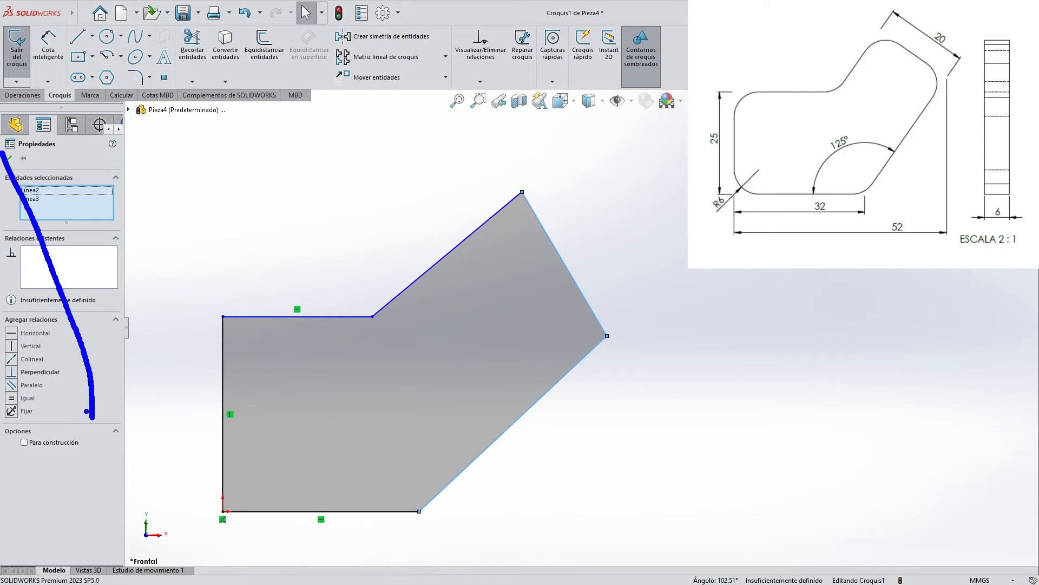
pyautogui.hotkey('ctrl', 'z')
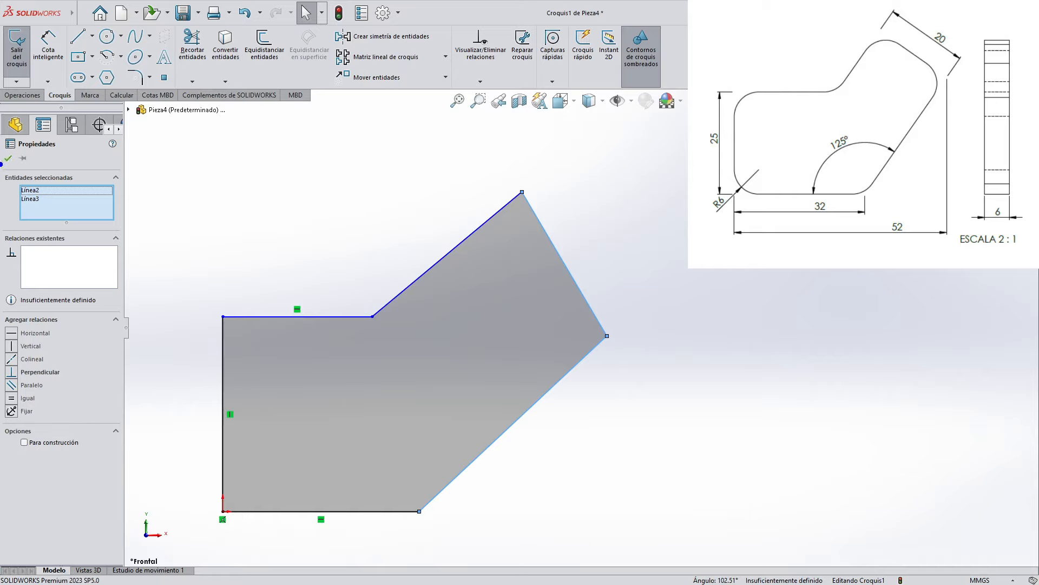
pyautogui.moveTo(2, 163); pyautogui.dragTo(134, 460)
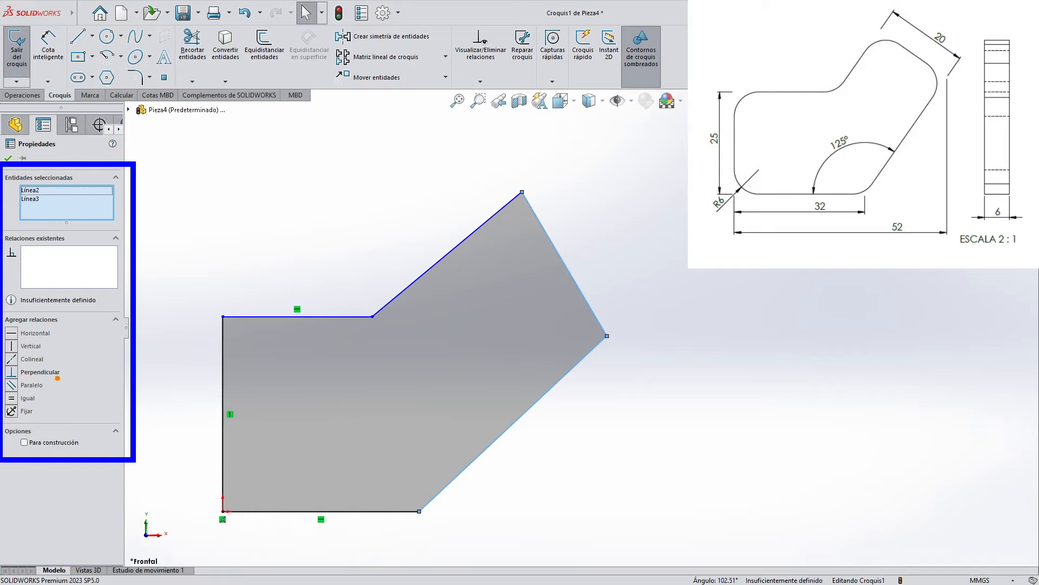
pyautogui.moveTo(19, 379); pyautogui.dragTo(57, 381)
pyautogui.press('Escape')
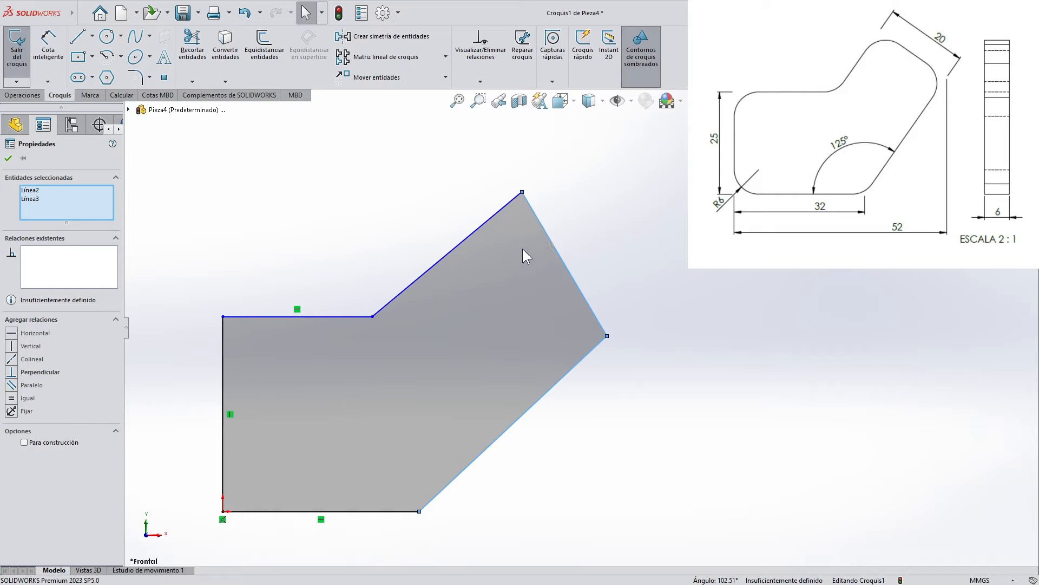
pyautogui.click(12, 373)
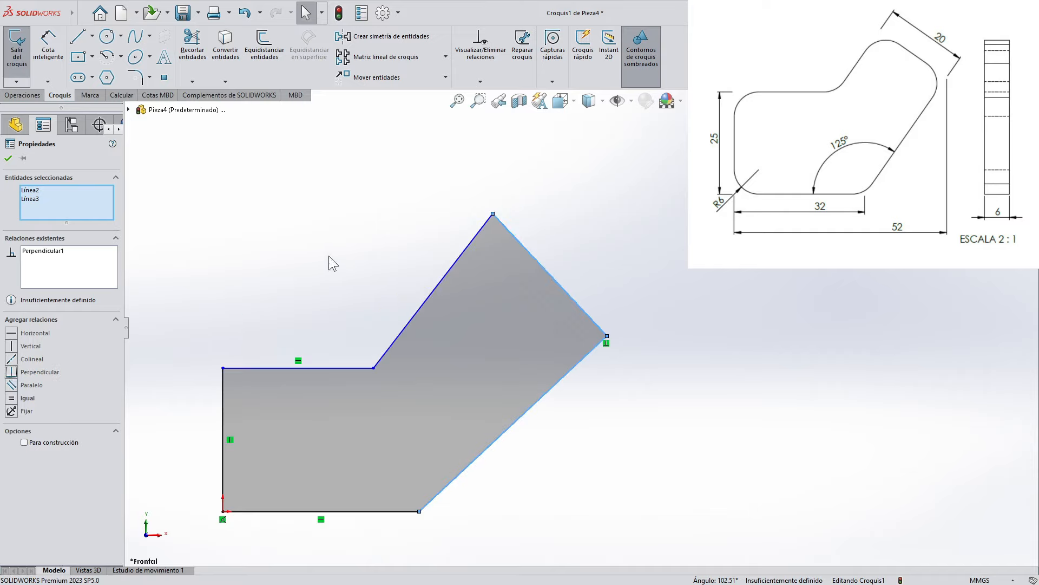
pyautogui.click(347, 264)
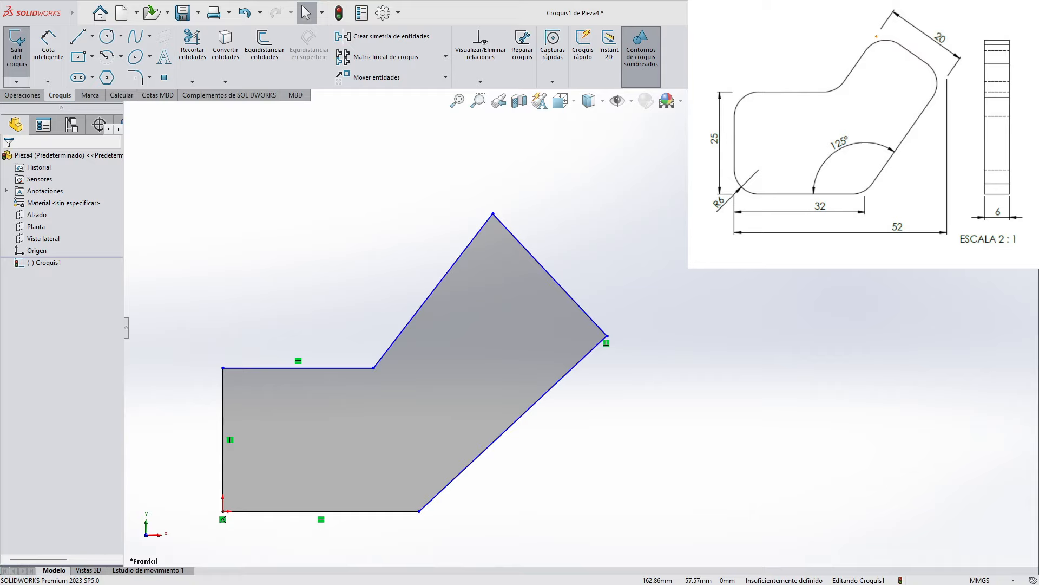
pyautogui.moveTo(876, 36); pyautogui.dragTo(838, 92)
pyautogui.moveTo(937, 85); pyautogui.dragTo(865, 195)
pyautogui.press('Escape')
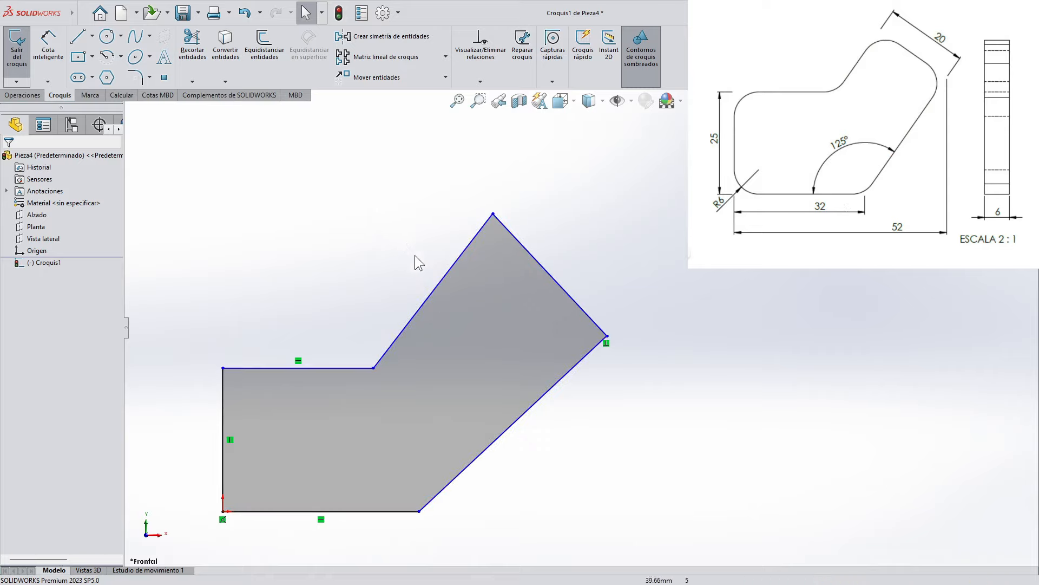
# Step: Add a Parallel relation between the arm's inner slanted edge and the long slanted edge rising from the base
pyautogui.click(436, 288)
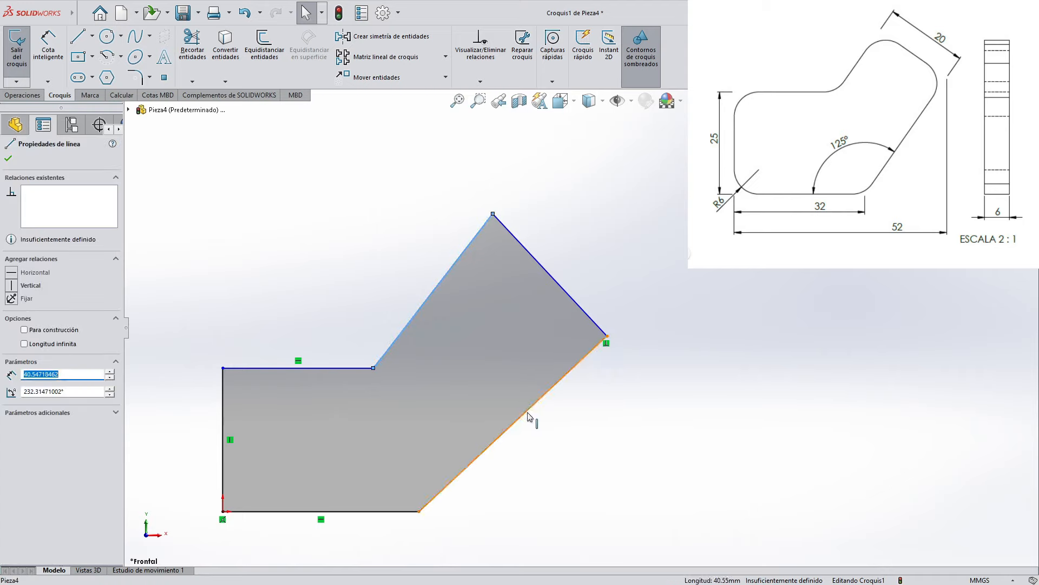
pyautogui.keyDown('ctrl'); pyautogui.click(525, 416); pyautogui.keyUp('ctrl')
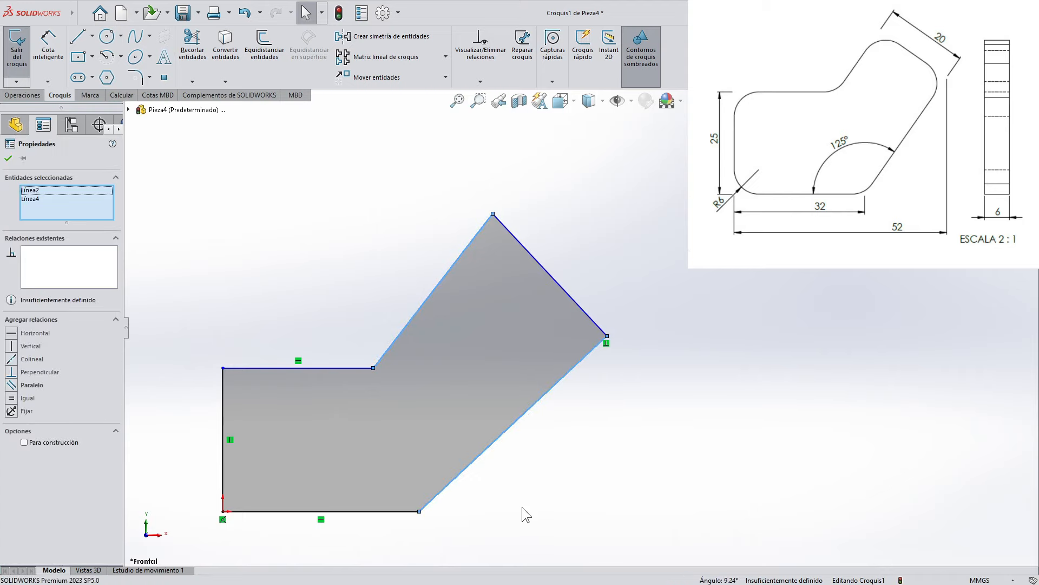
pyautogui.click(11, 384)
pyautogui.click(252, 277)
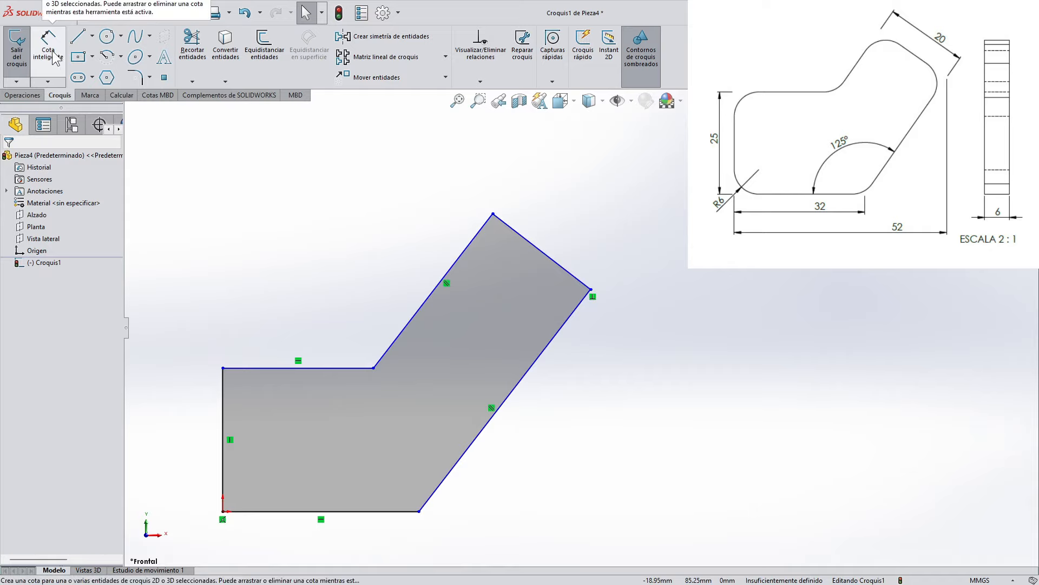
# Step: Dimension the profile's horizontal base with Smart Dimension and set its length to 32 mm
pyautogui.click(48, 81)
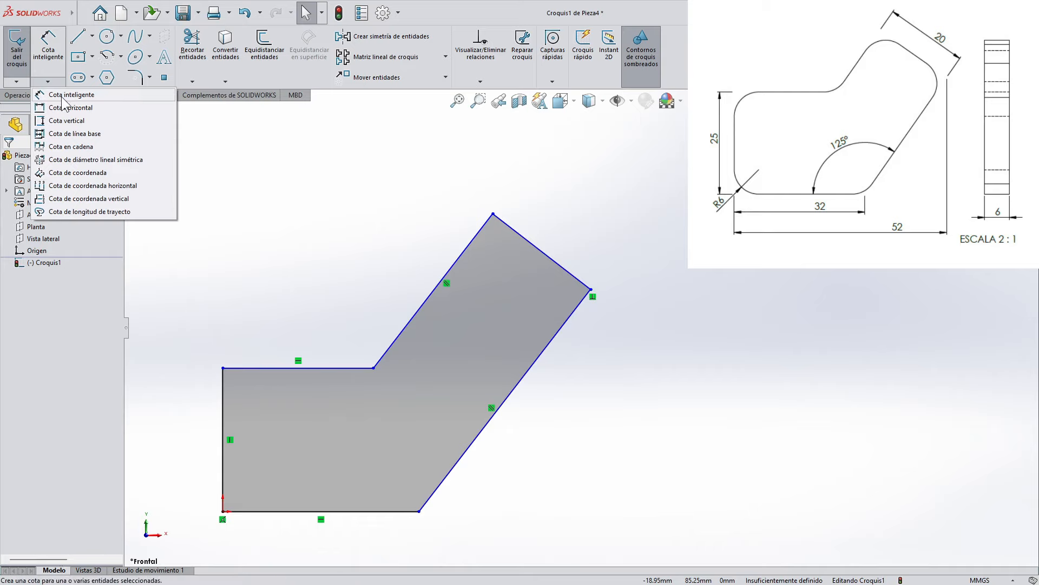
pyautogui.click(220, 170)
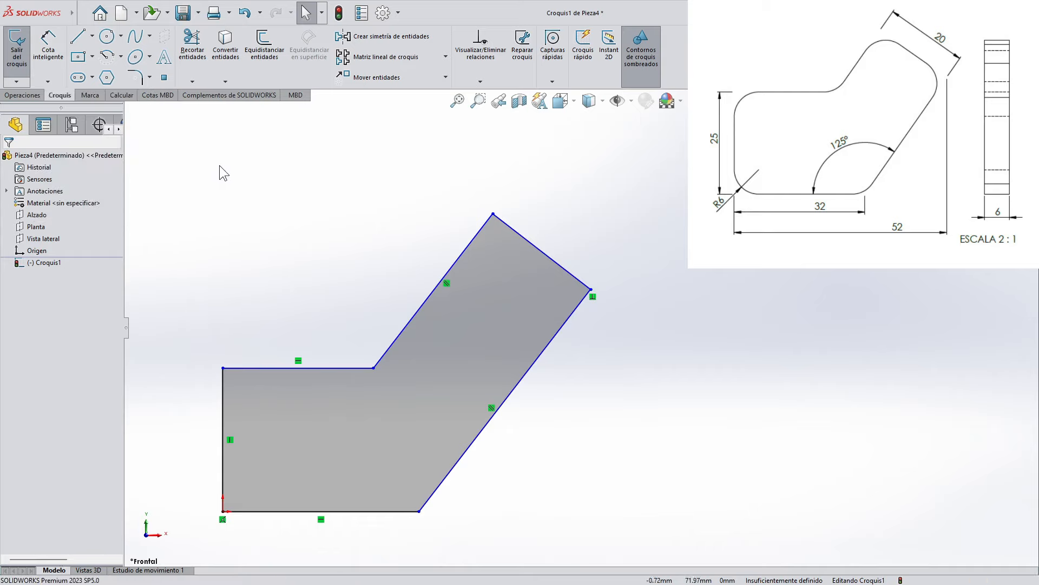
pyautogui.click(52, 62)
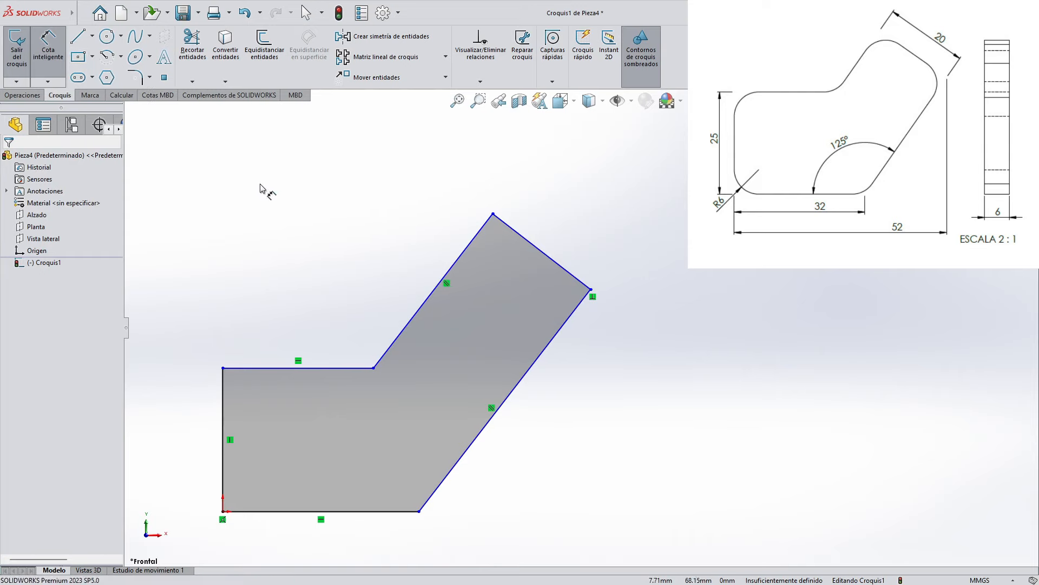
pyautogui.press('z')
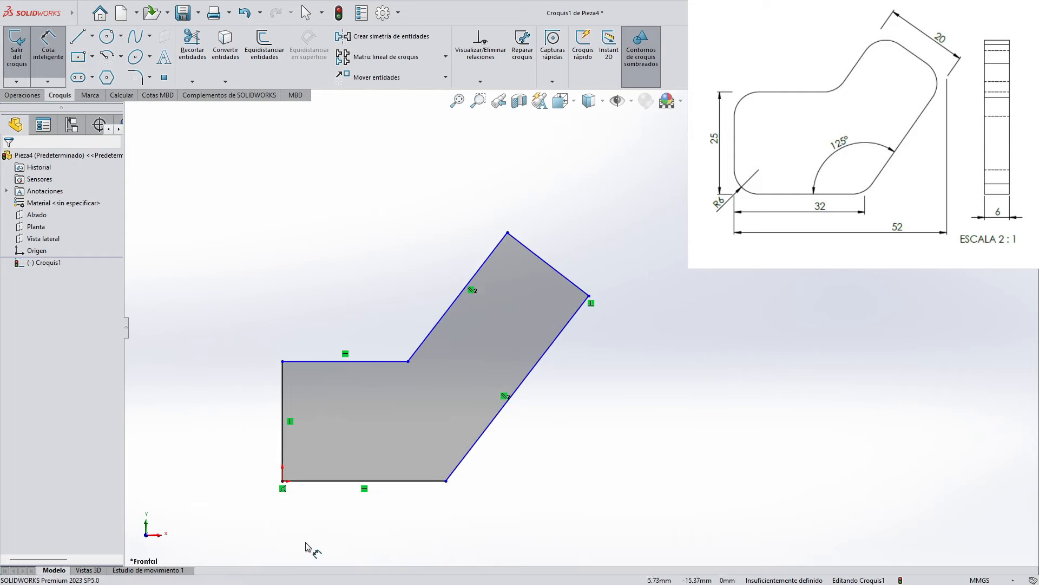
pyautogui.scroll(-2, 509, 474)
pyautogui.scroll(-2, 304, 483)
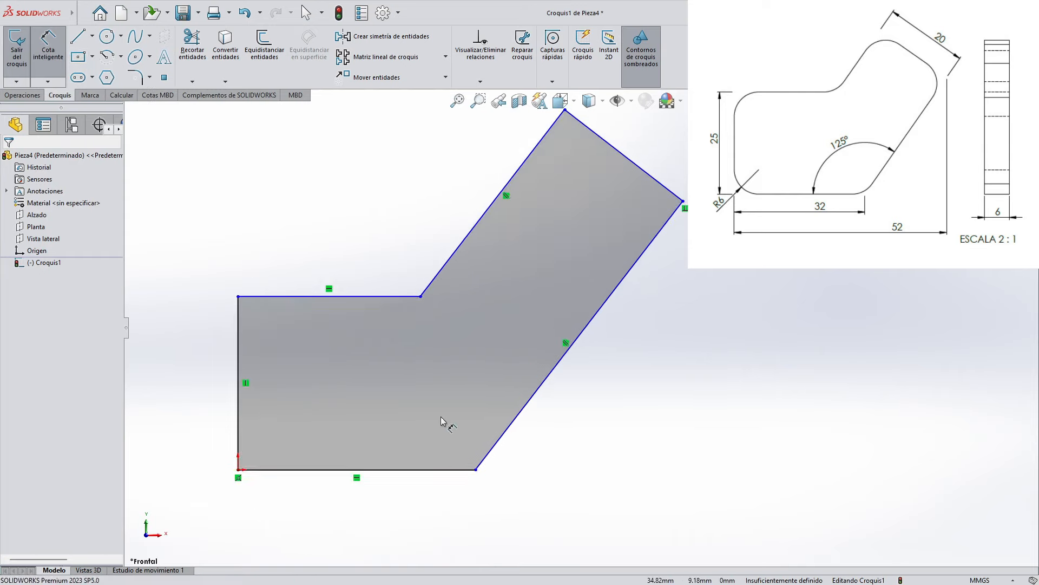
pyautogui.scroll(2, 562, 357)
pyautogui.scroll(1, 582, 331)
pyautogui.scroll(-1, 641, 312)
pyautogui.scroll(-1, 630, 311)
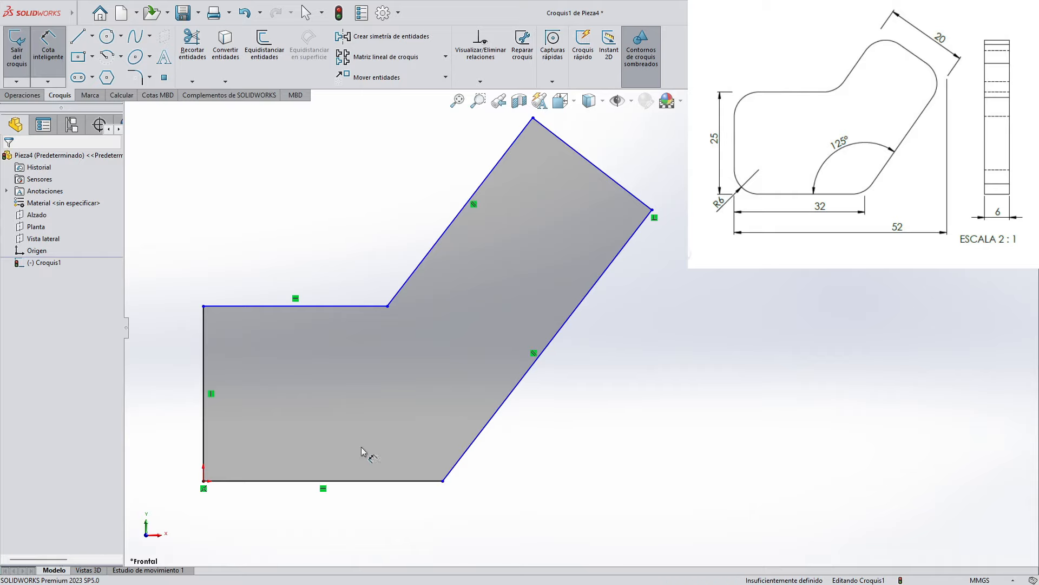
pyautogui.click(280, 482)
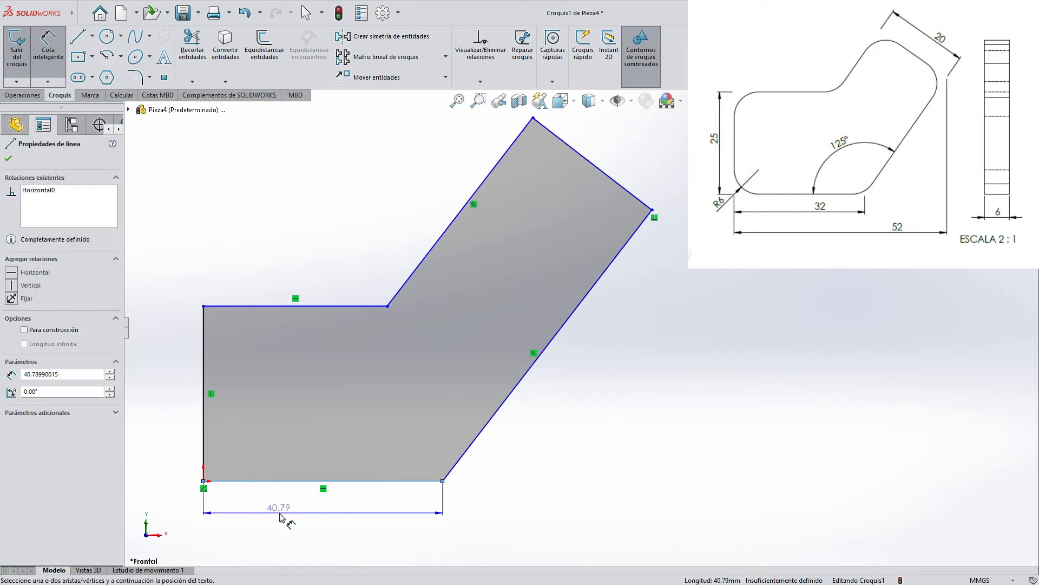
pyautogui.click(294, 515)
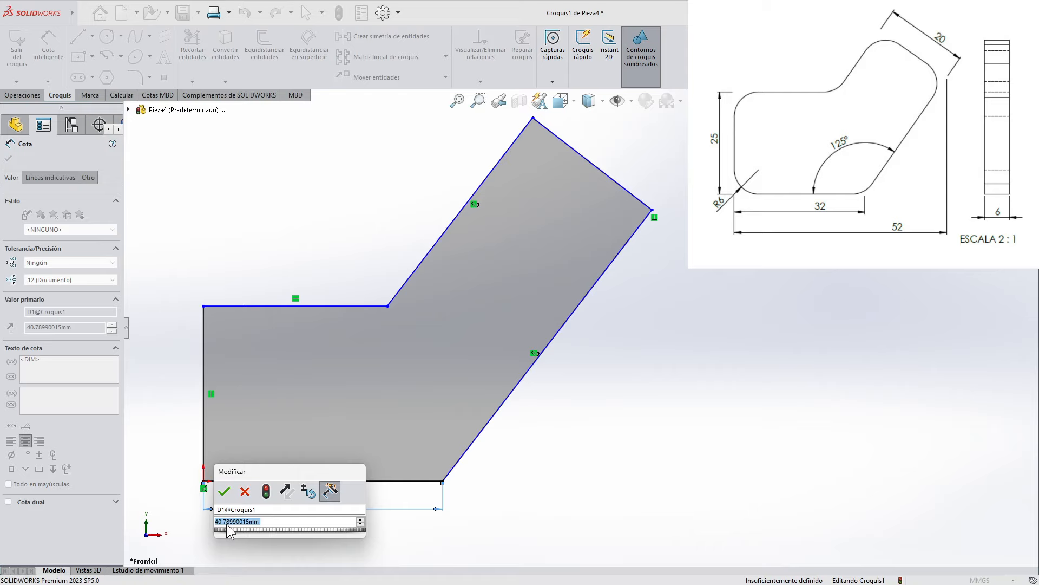
pyautogui.click(274, 520)
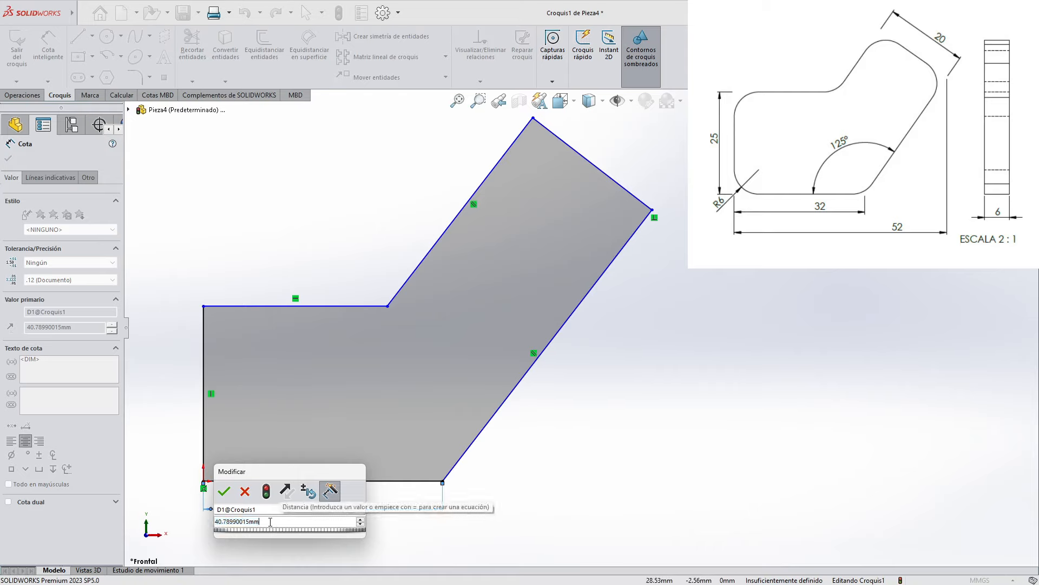
pyautogui.moveTo(260, 521); pyautogui.dragTo(215, 540)
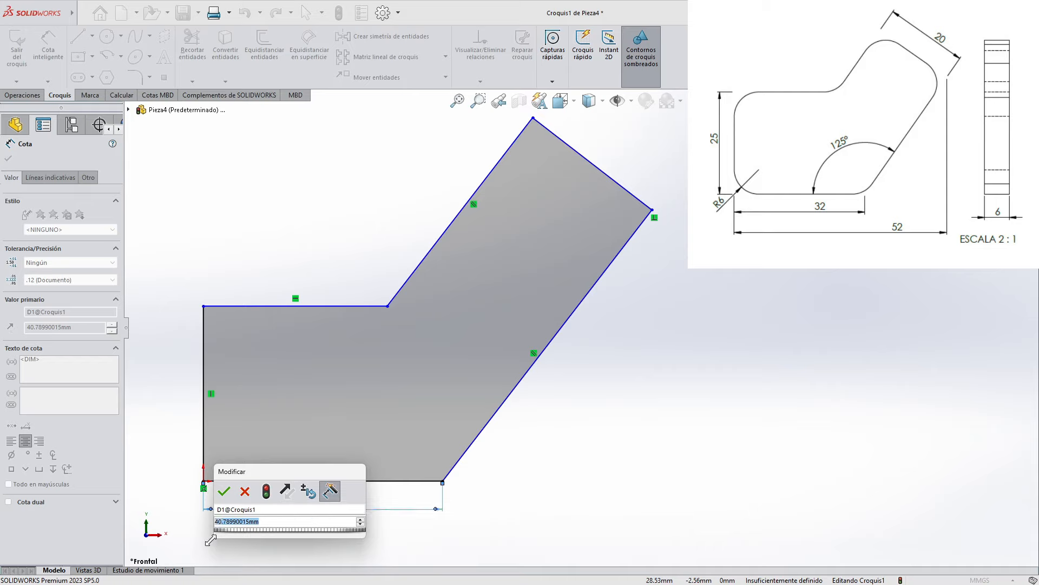
pyautogui.write('32')
pyautogui.press('Return')
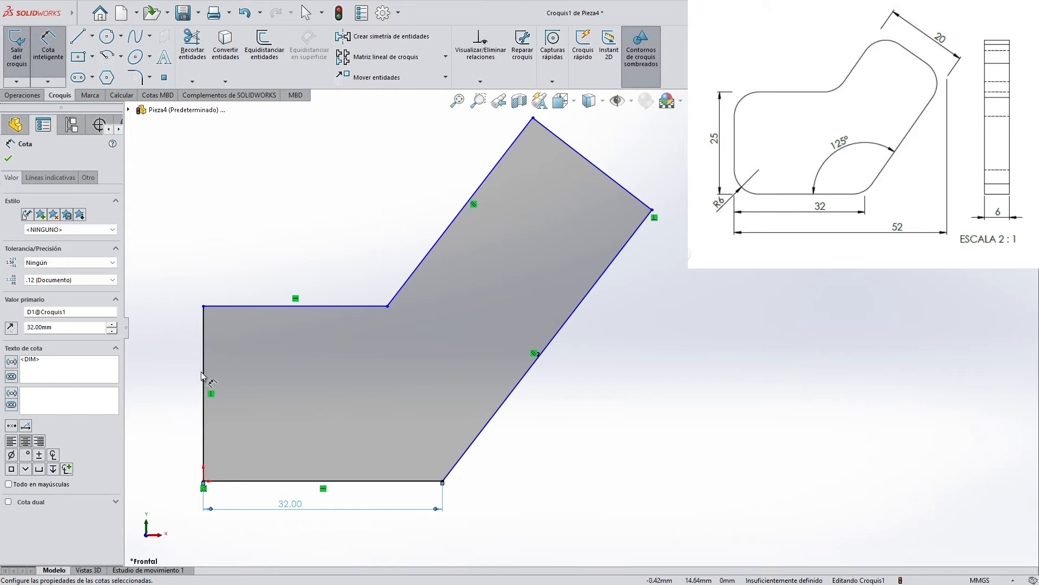
# Step: Dimension the profile's vertical side and set its length to 25 mm
pyautogui.click(202, 375)
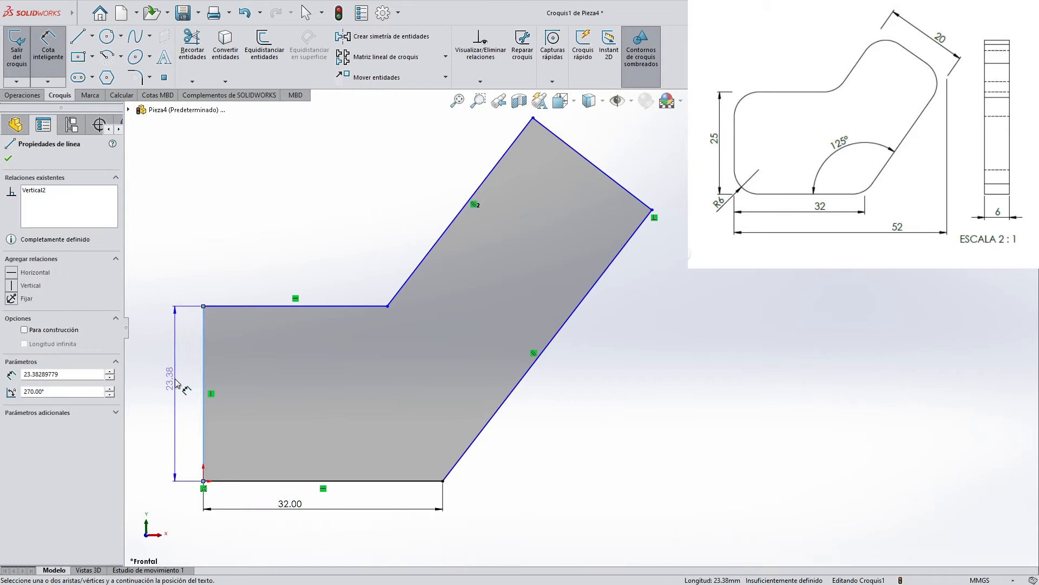
pyautogui.click(177, 382)
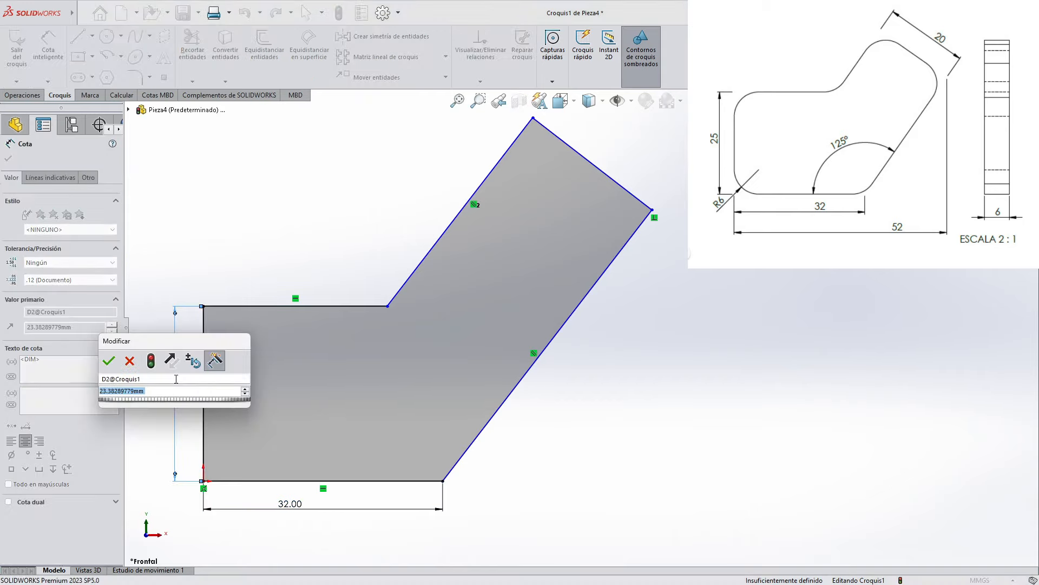
pyautogui.write('25')
pyautogui.press('Return')
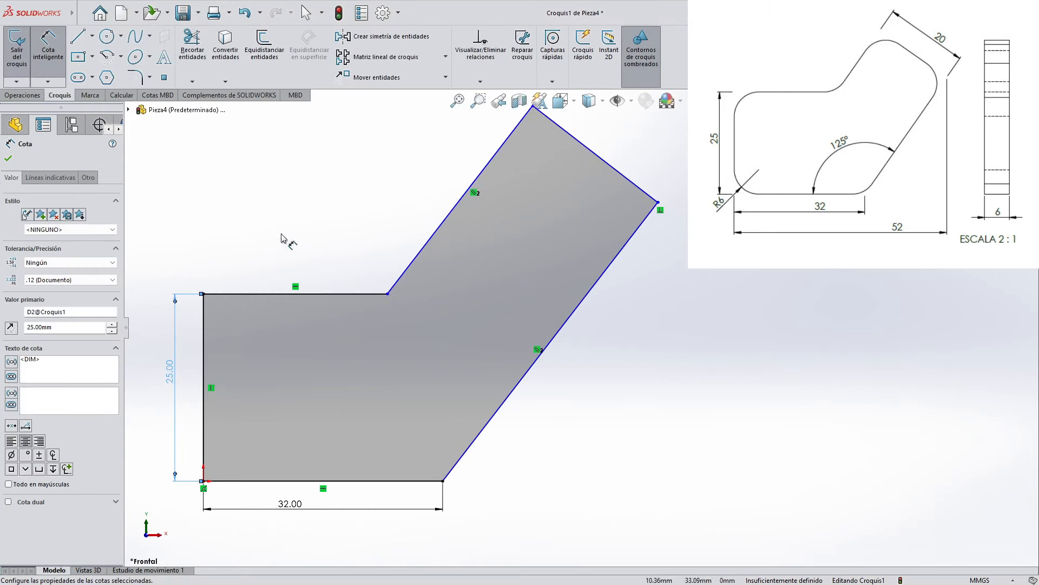
pyautogui.click(281, 238)
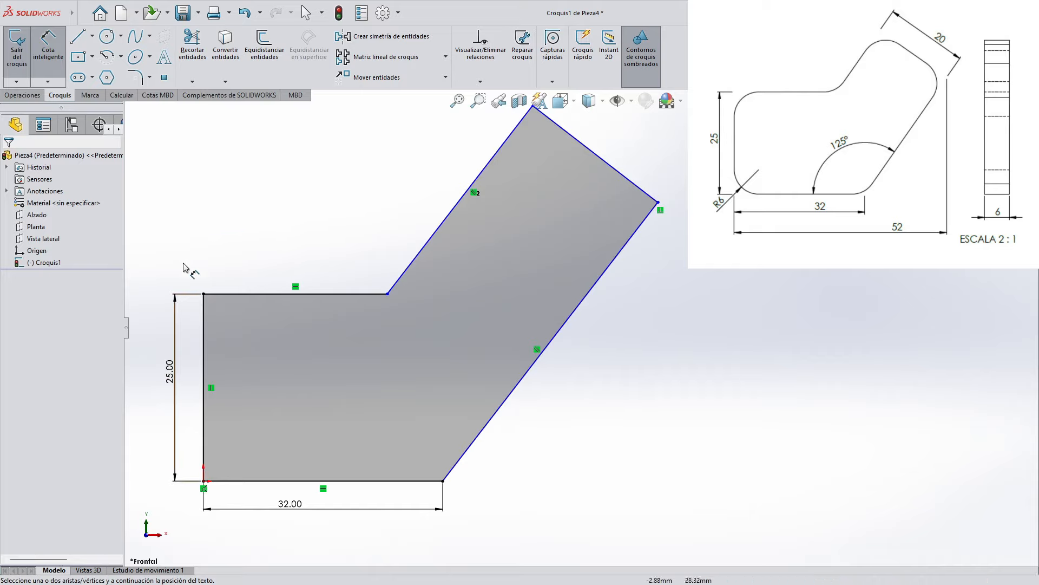
# Step: Change the vertical side's dimension to 20 mm
pyautogui.doubleClick(168, 382)
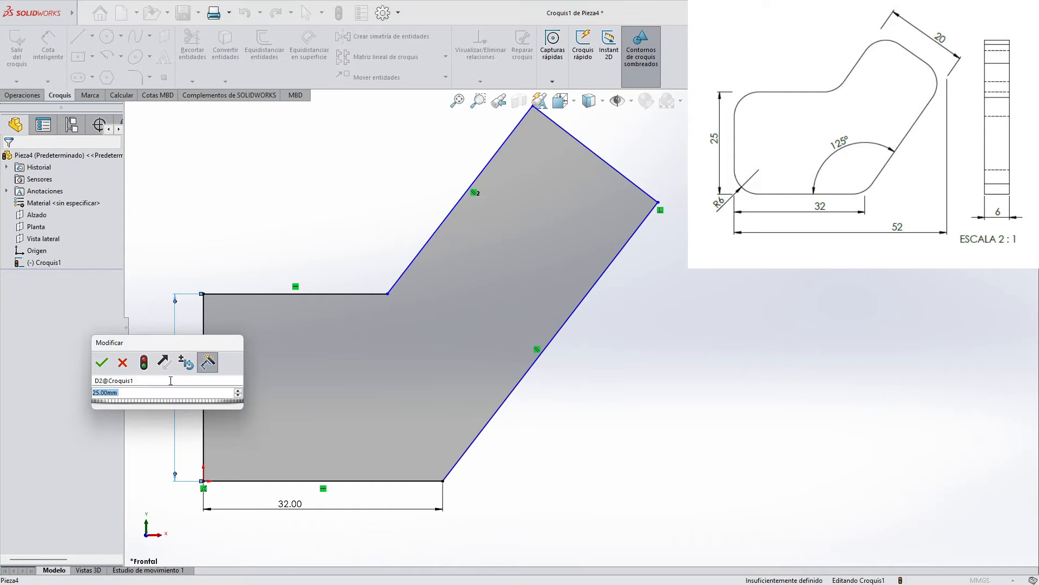
pyautogui.write('20')
pyautogui.press('Return')
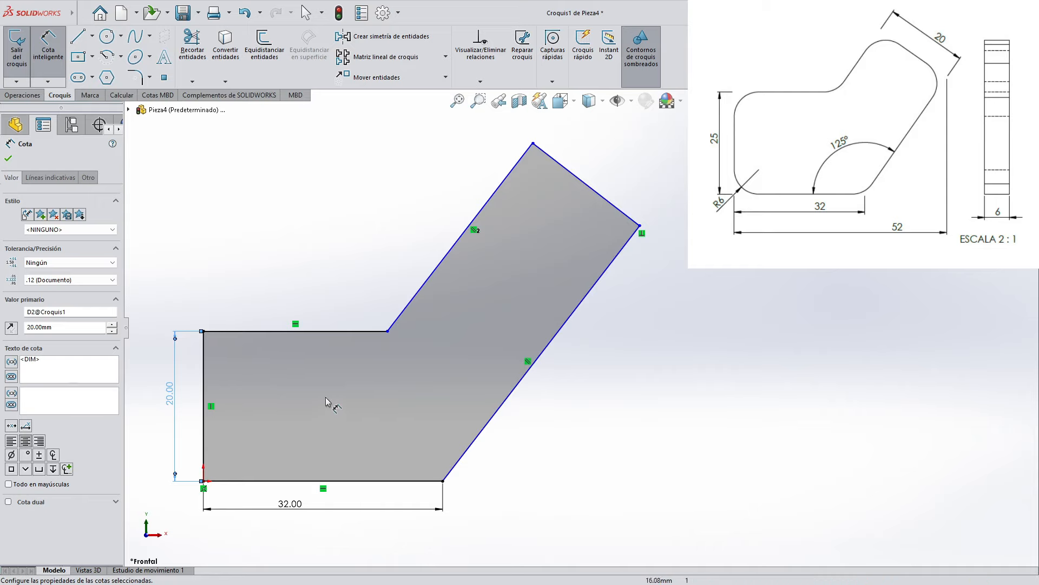
pyautogui.press('Escape')
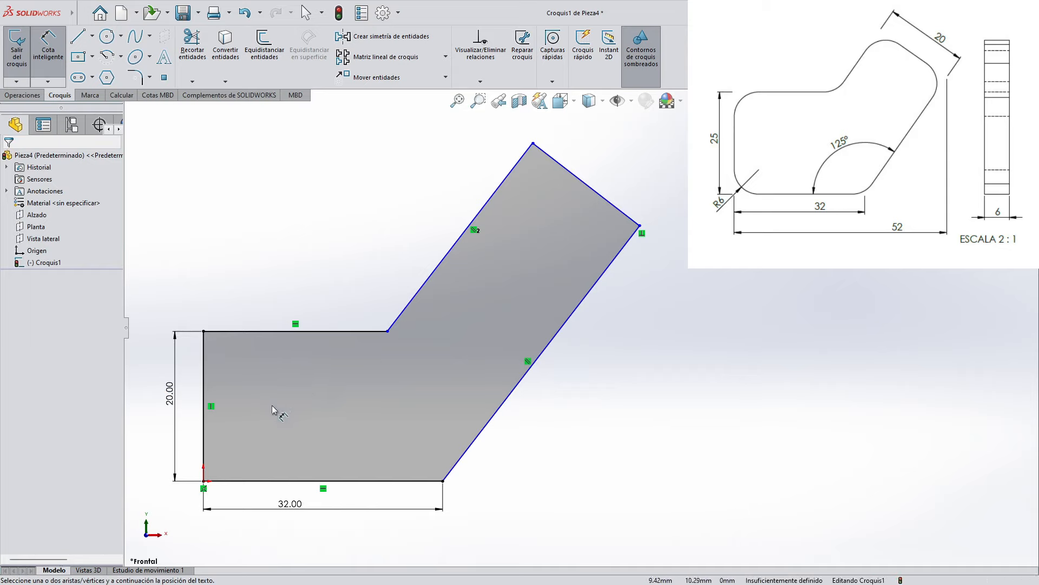
# Step: Set the vertical side's dimension back to 25 mm
pyautogui.click(170, 394)
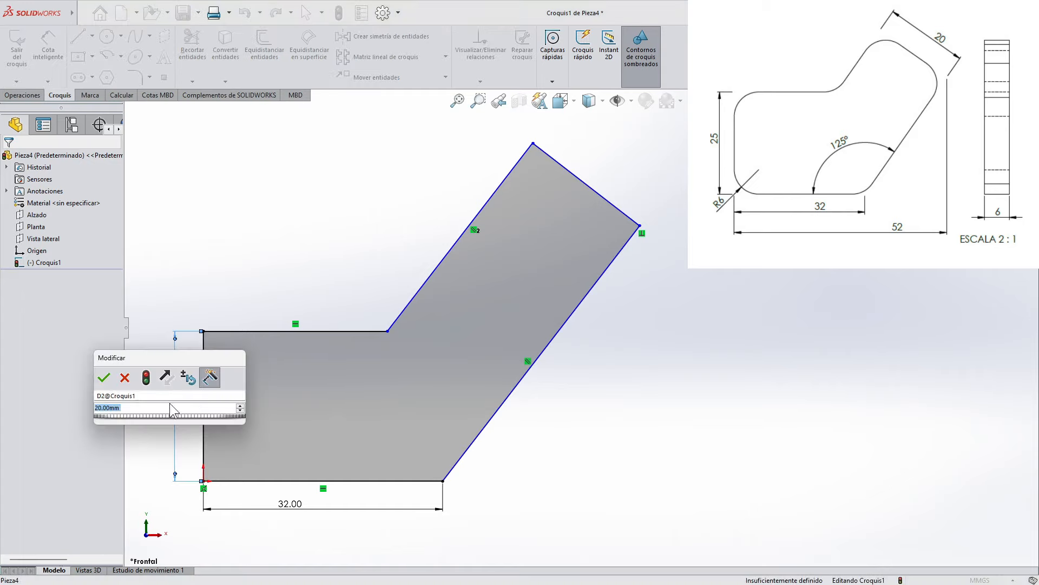
pyautogui.write('20')
pyautogui.press('Return')
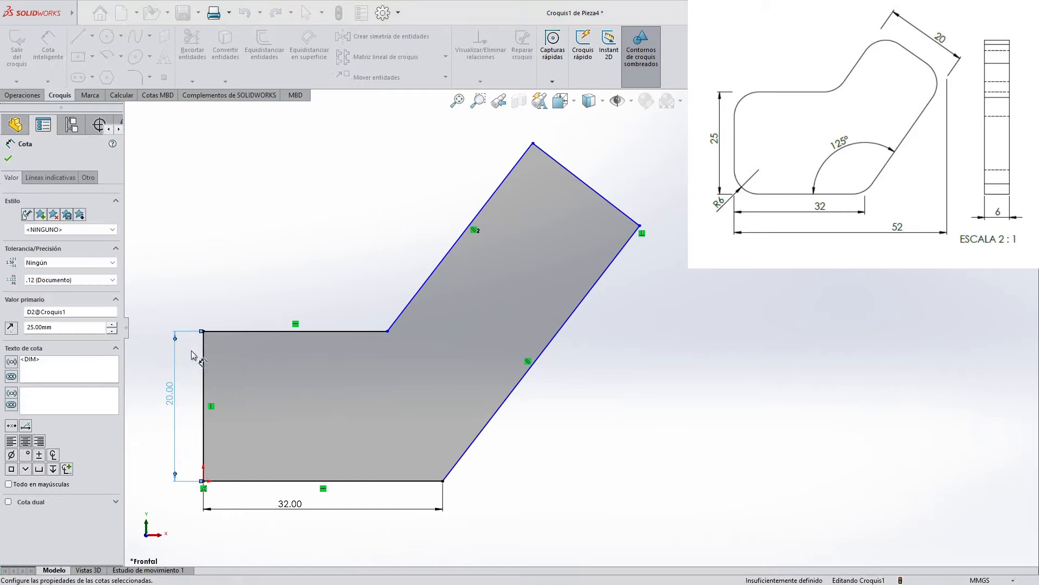
pyautogui.click(232, 235)
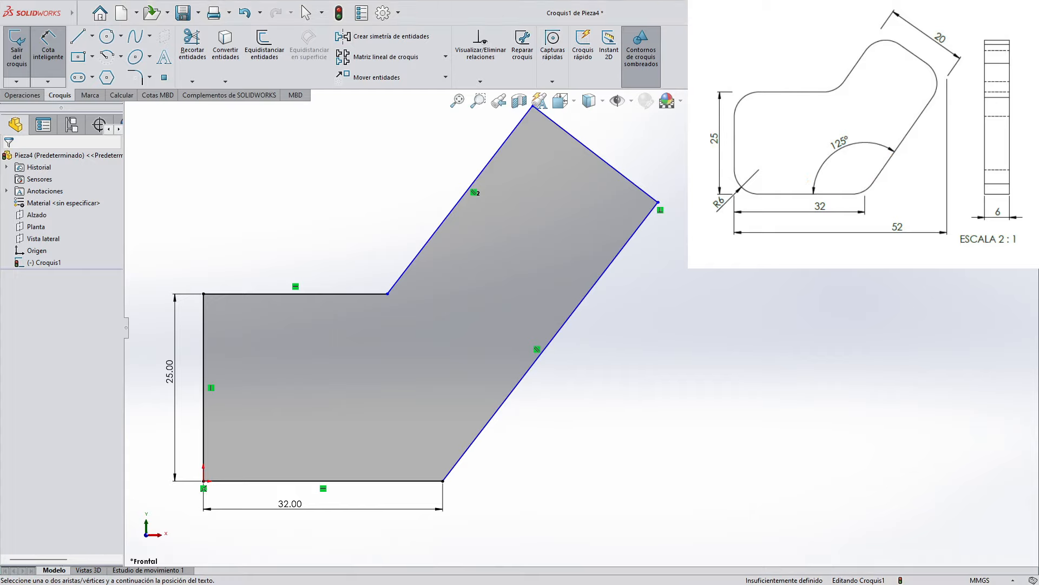
# Step: Dimension the interior angle between the base and the long slanted edge, and set it to 125°
pyautogui.click(398, 481)
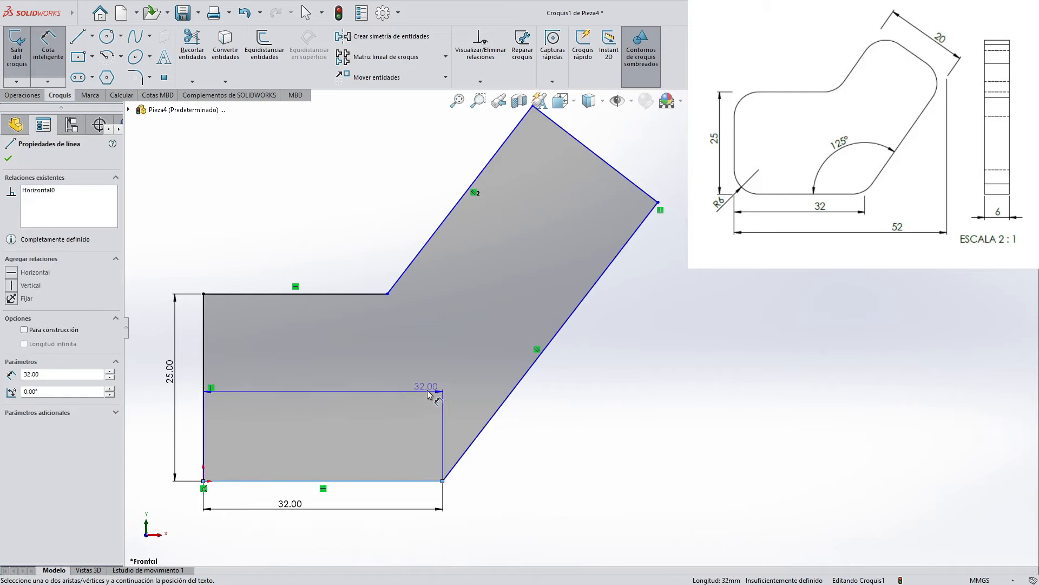
pyautogui.click(528, 373)
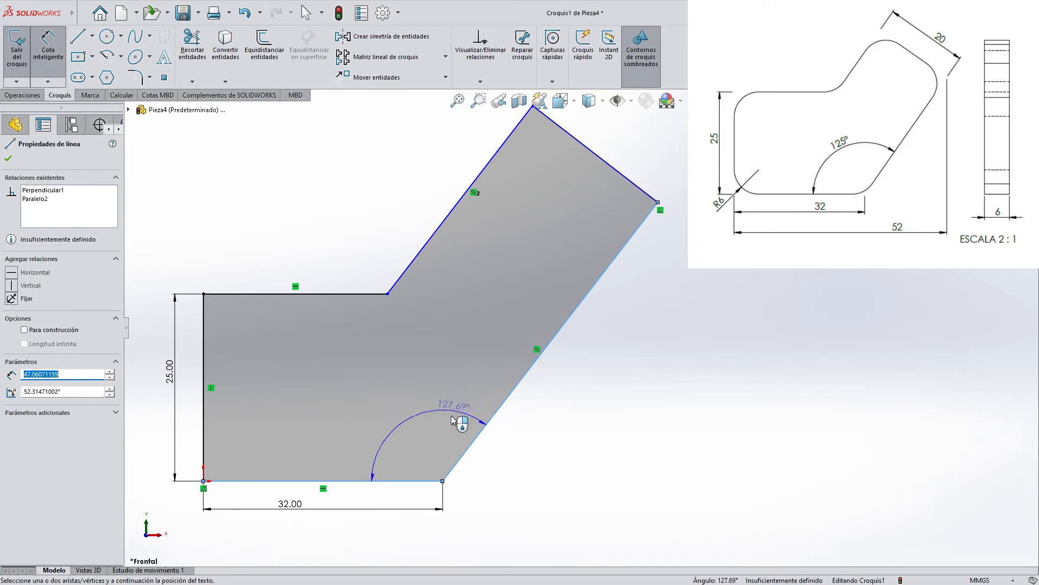
pyautogui.click(436, 421)
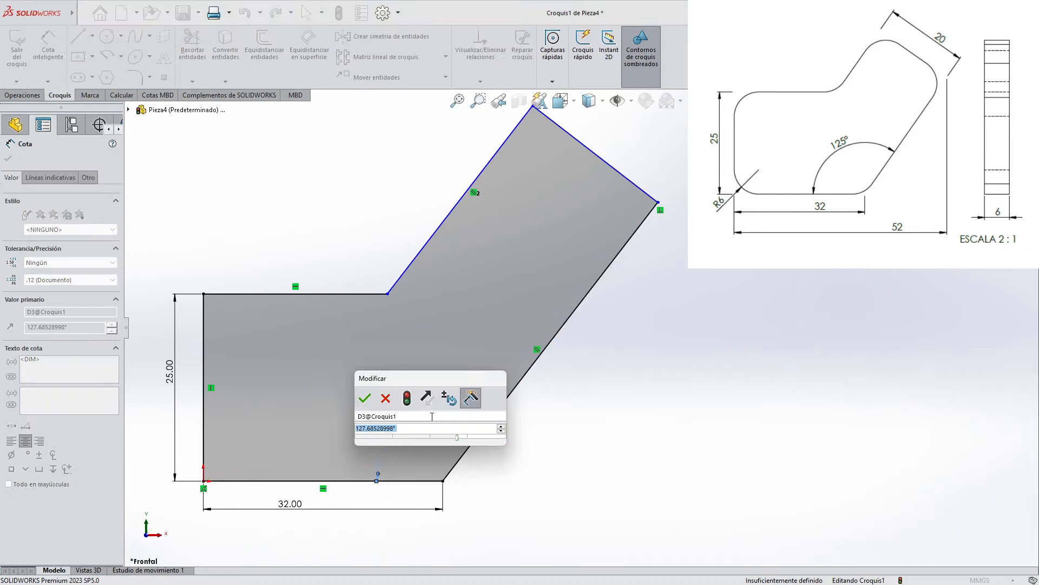
pyautogui.write('125')
pyautogui.press('Return')
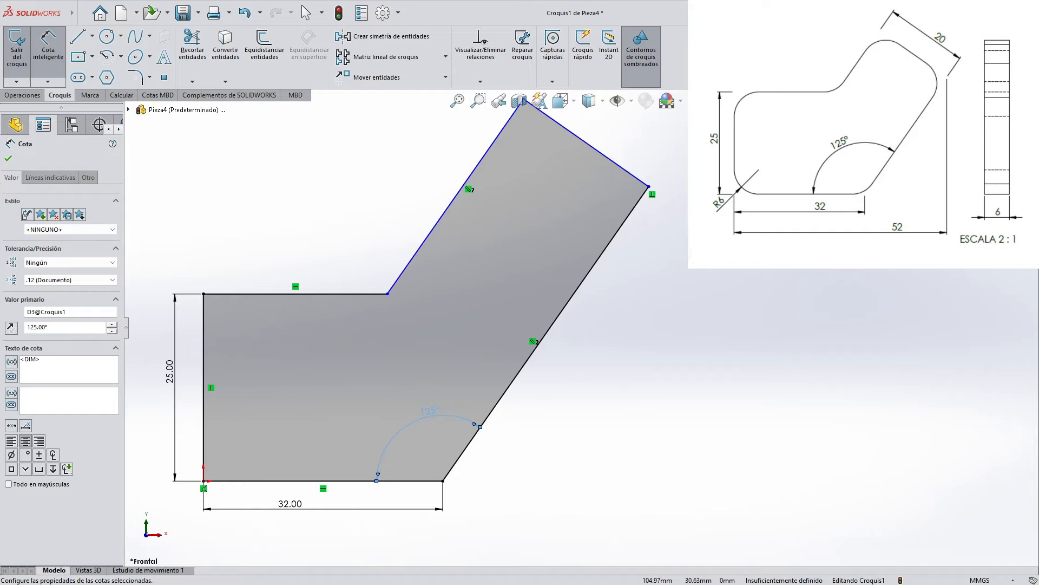
# Step: Dimension the arm's slanted end edge, aligned with the edge, and set its length to 20 mm
pyautogui.scroll(2, 533, 316)
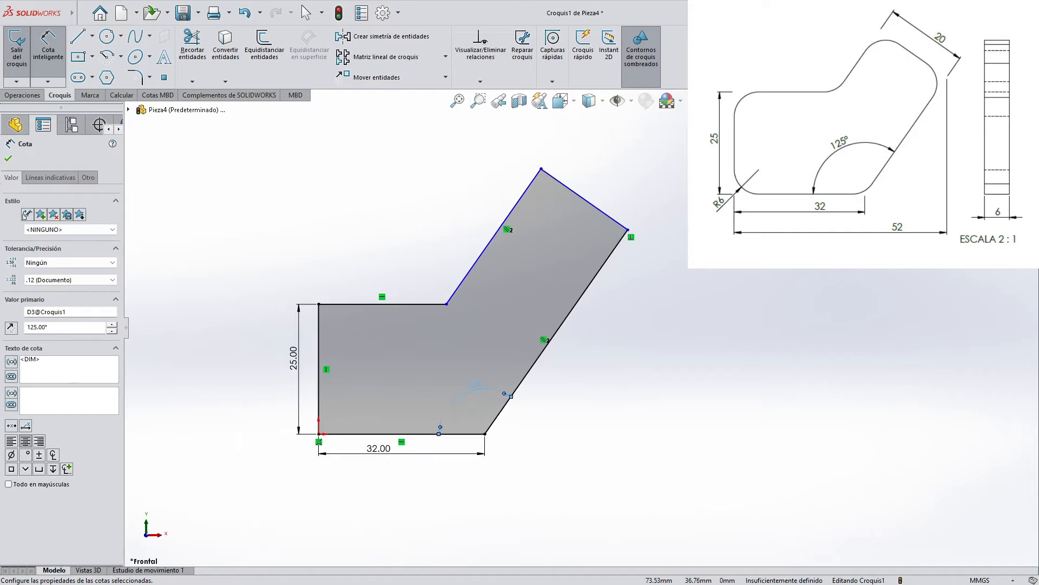
pyautogui.scroll(-1, 731, 225)
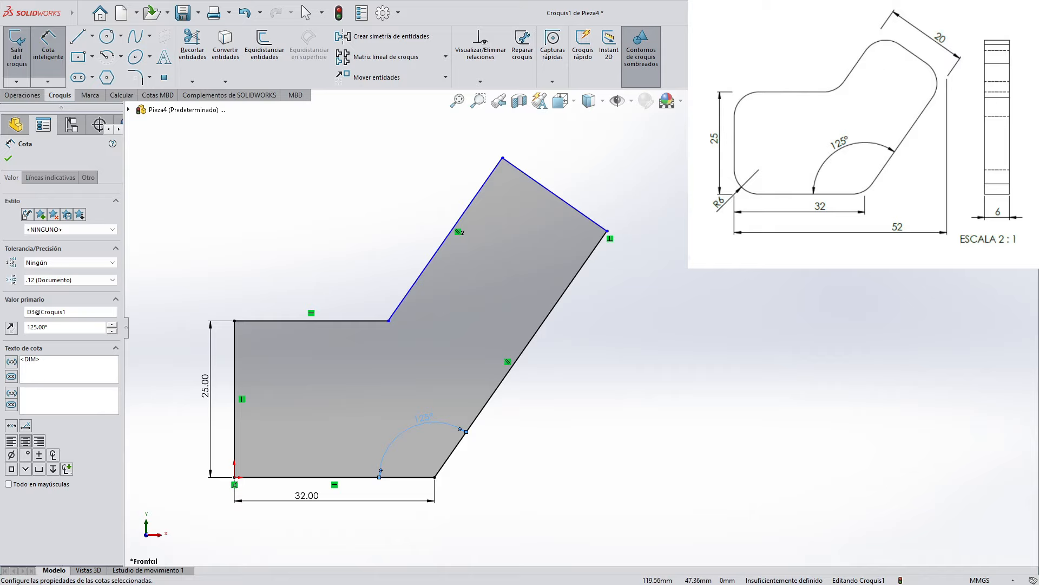
pyautogui.click(569, 204)
pyautogui.click(583, 173)
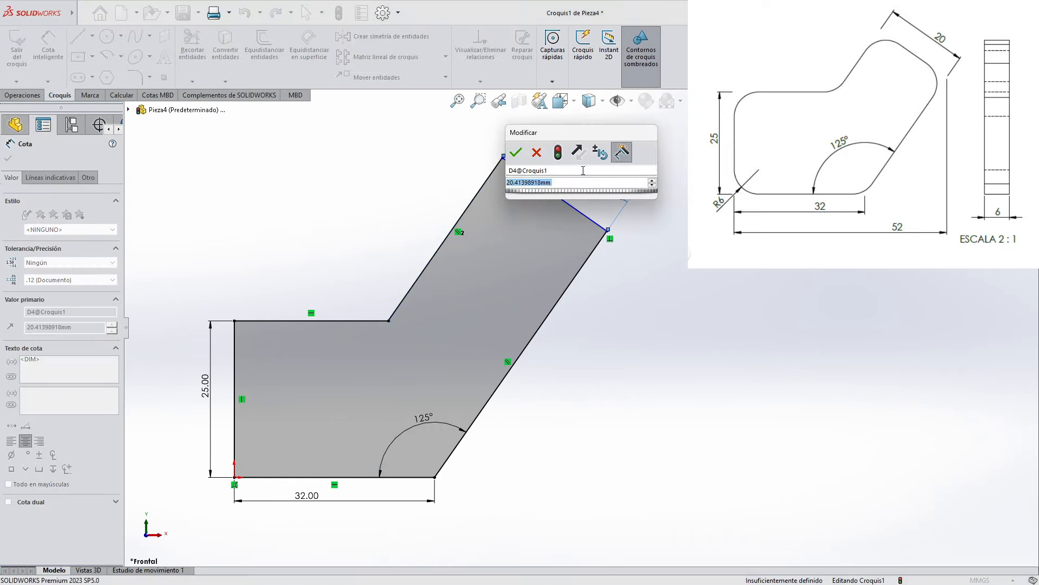
pyautogui.write('20')
pyautogui.press('Return')
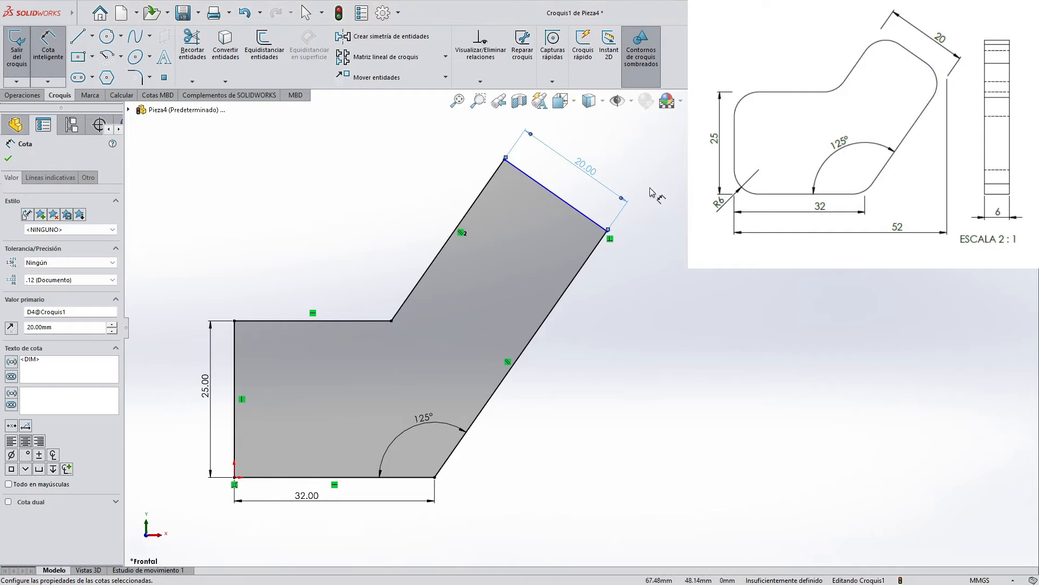
# Step: Dimension the overall horizontal distance from the origin corner to the lower corner of the arm's slanted end, and set it to 52 mm
pyautogui.click(234, 477)
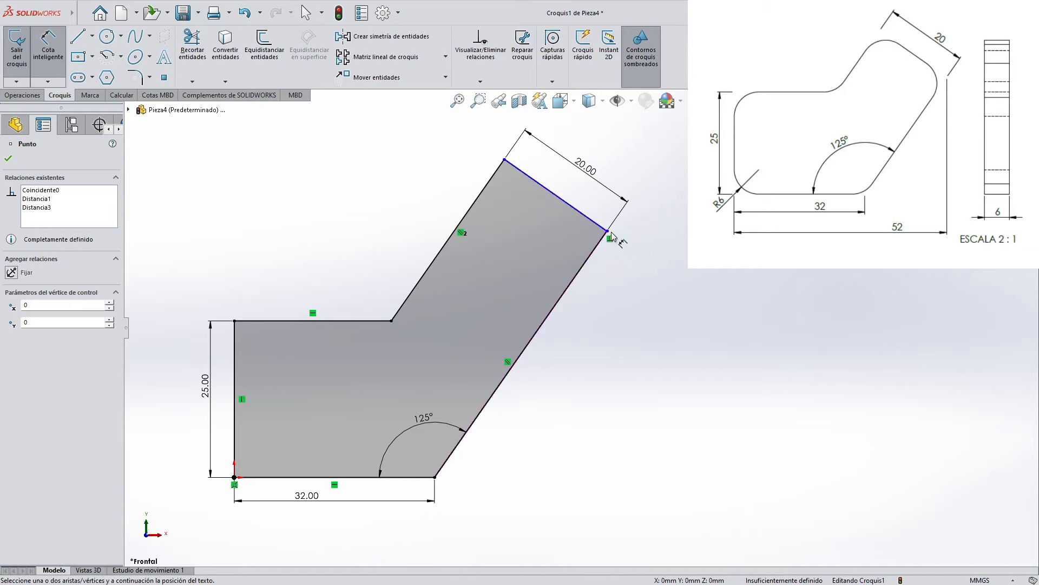
pyautogui.click(607, 231)
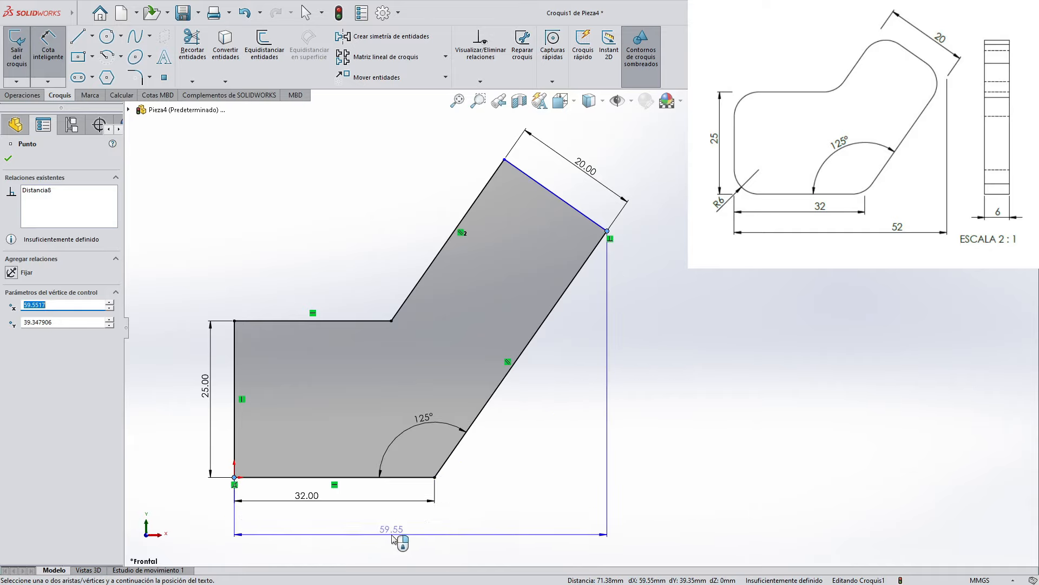
pyautogui.click(392, 527)
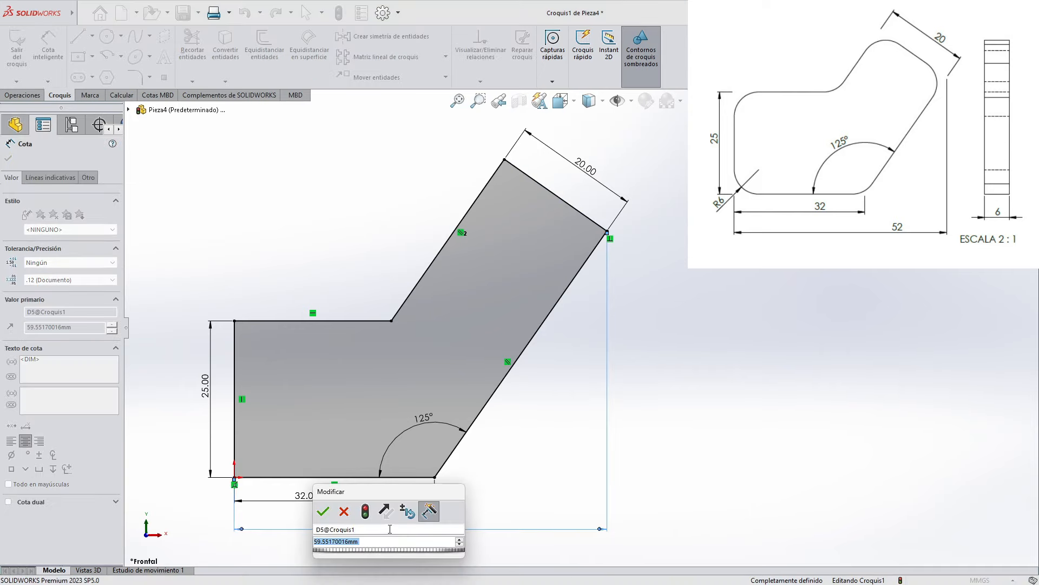
pyautogui.write('52')
pyautogui.press('Return')
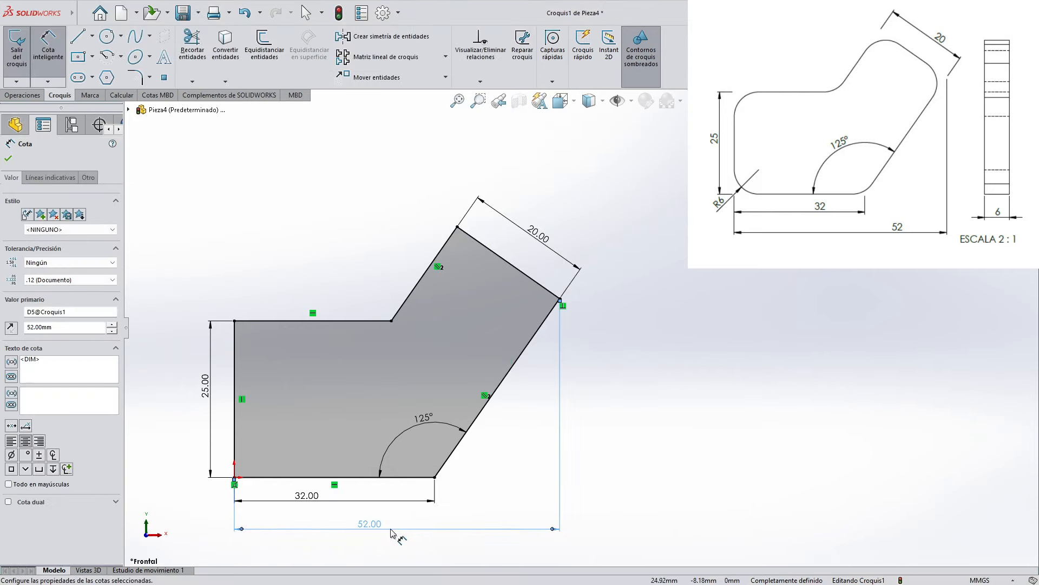
pyautogui.click(316, 279)
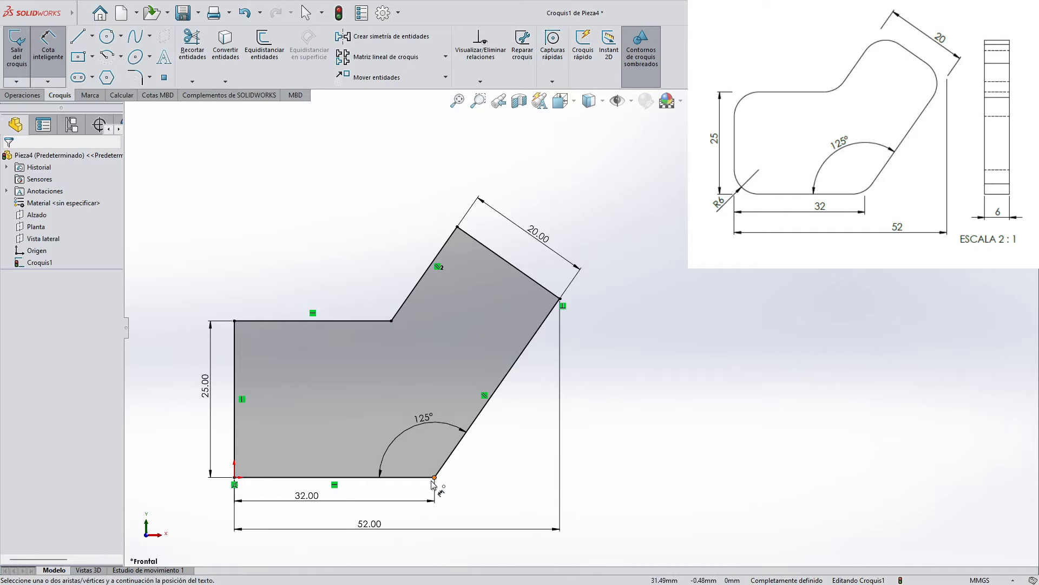
pyautogui.scroll(1, 432, 481)
pyautogui.scroll(-1, 509, 443)
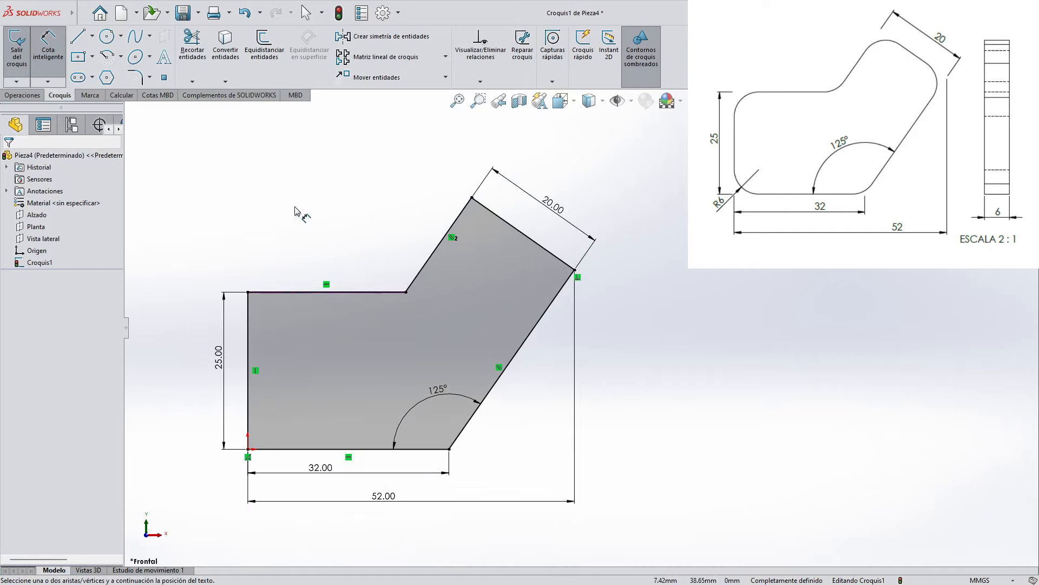
pyautogui.press('Escape')
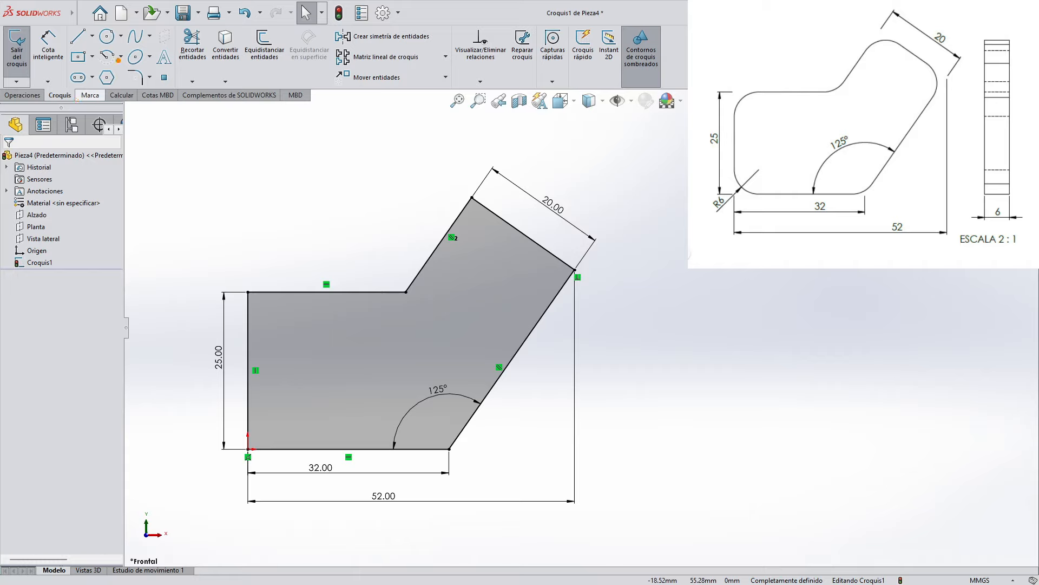
pyautogui.keyDown('ctrl'); pyautogui.moveTo(118, 60); pyautogui.dragTo(155, 98); pyautogui.keyUp('ctrl')
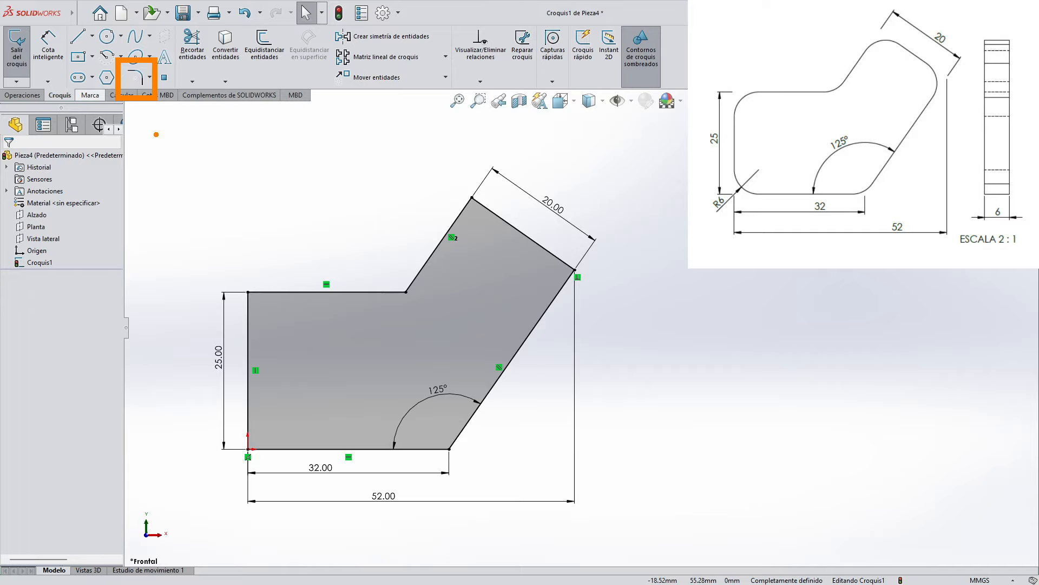
pyautogui.press('Escape')
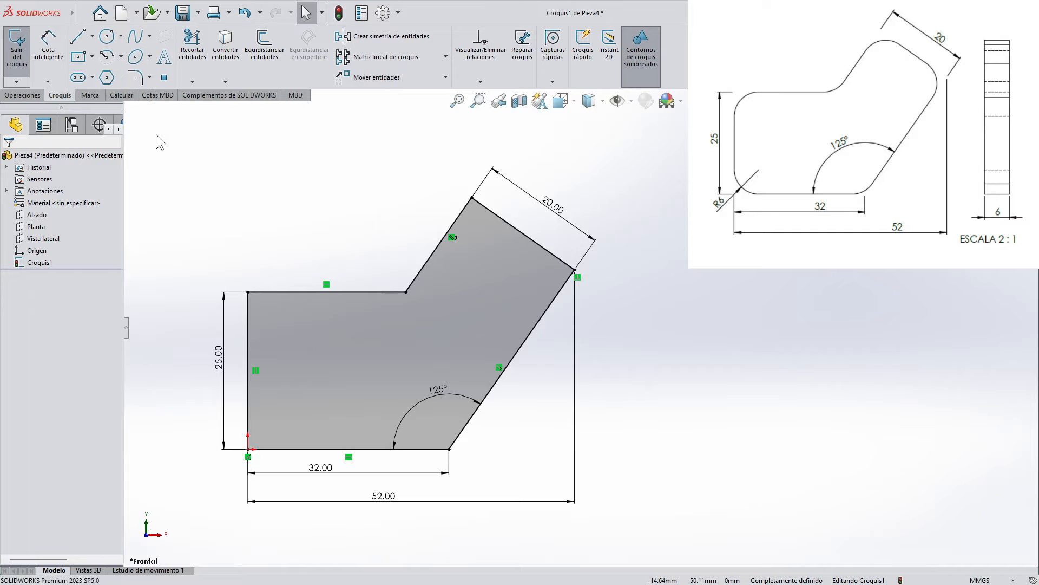
# Step: Start a sketch fillet with a 6 mm radius and select the profile's five outer corners
pyautogui.click(150, 78)
pyautogui.click(149, 78)
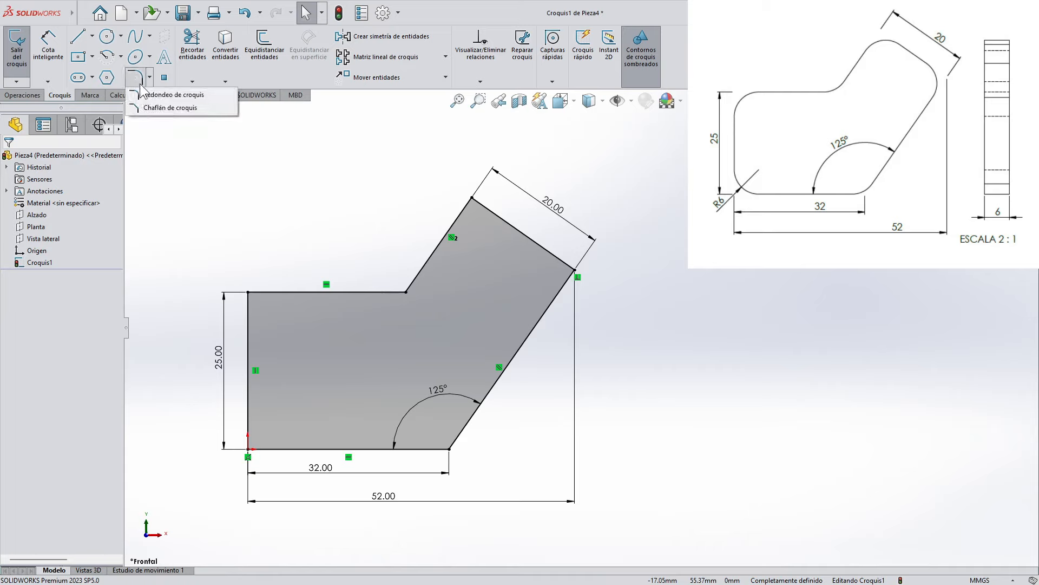
pyautogui.click(138, 81)
pyautogui.click(139, 84)
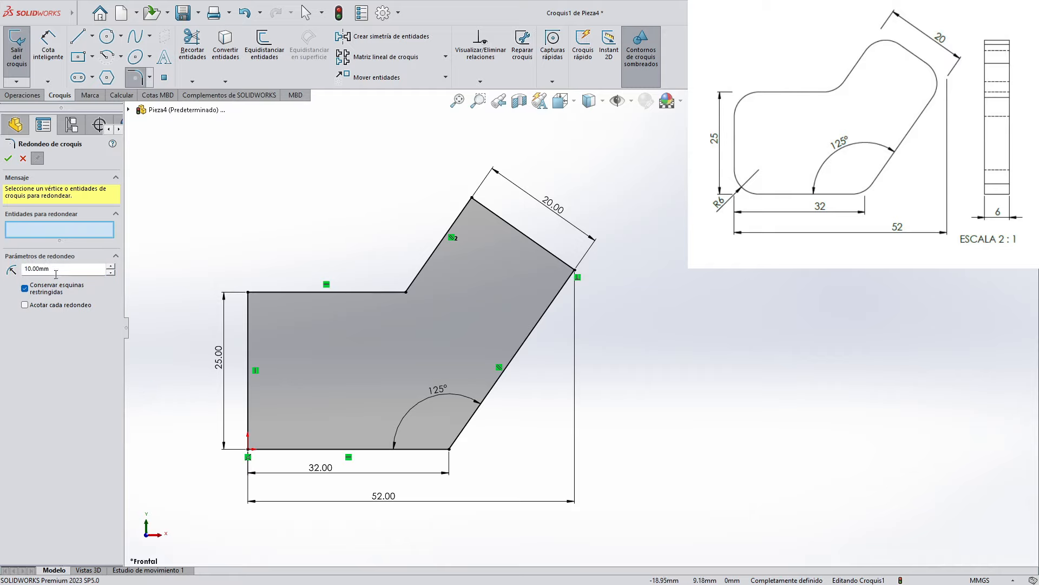
pyautogui.write('6')
pyautogui.press('Return')
pyautogui.click(247, 293)
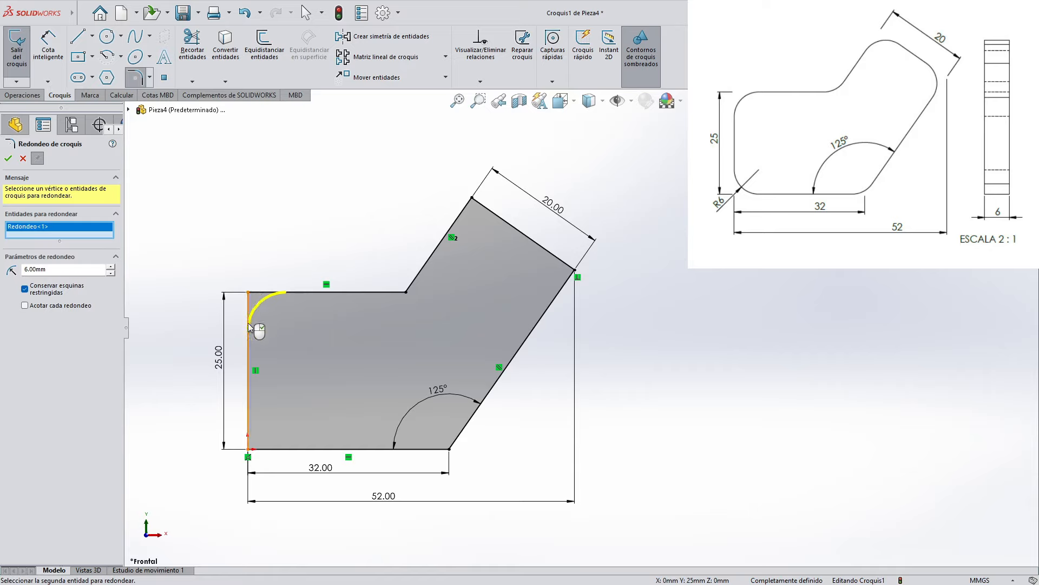
pyautogui.click(248, 449)
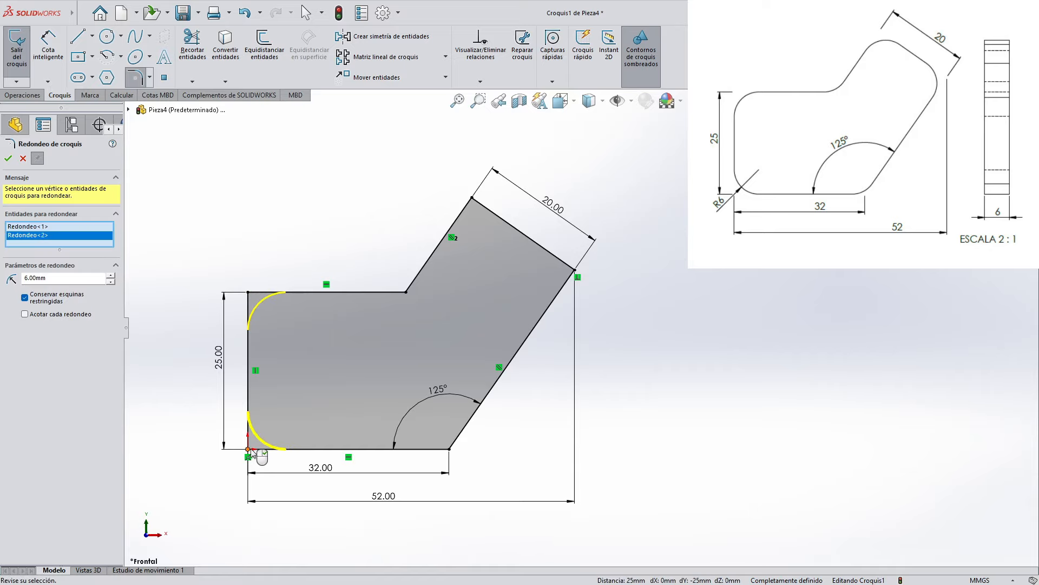
pyautogui.click(449, 449)
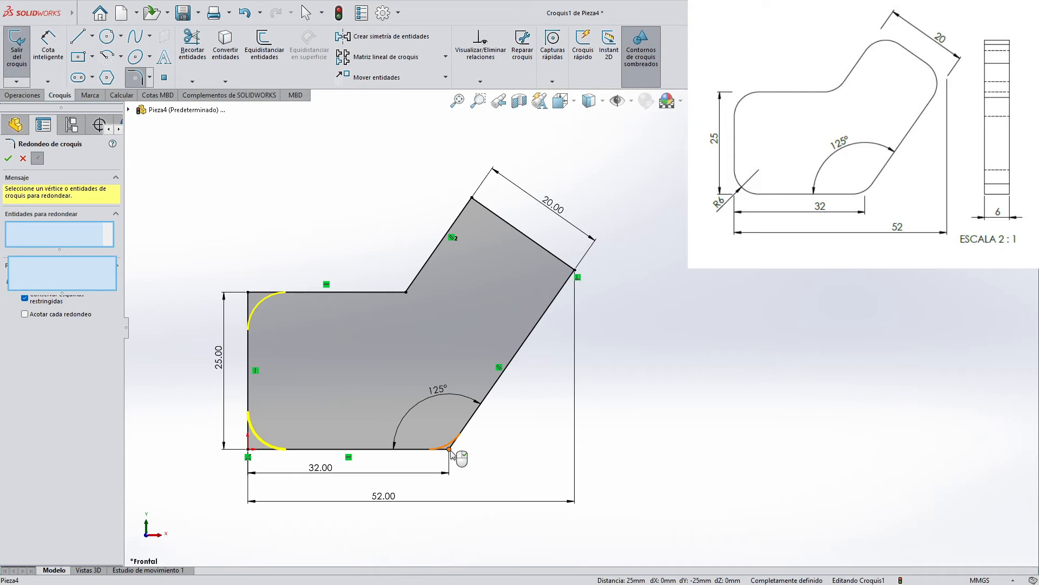
pyautogui.click(576, 272)
pyautogui.click(472, 199)
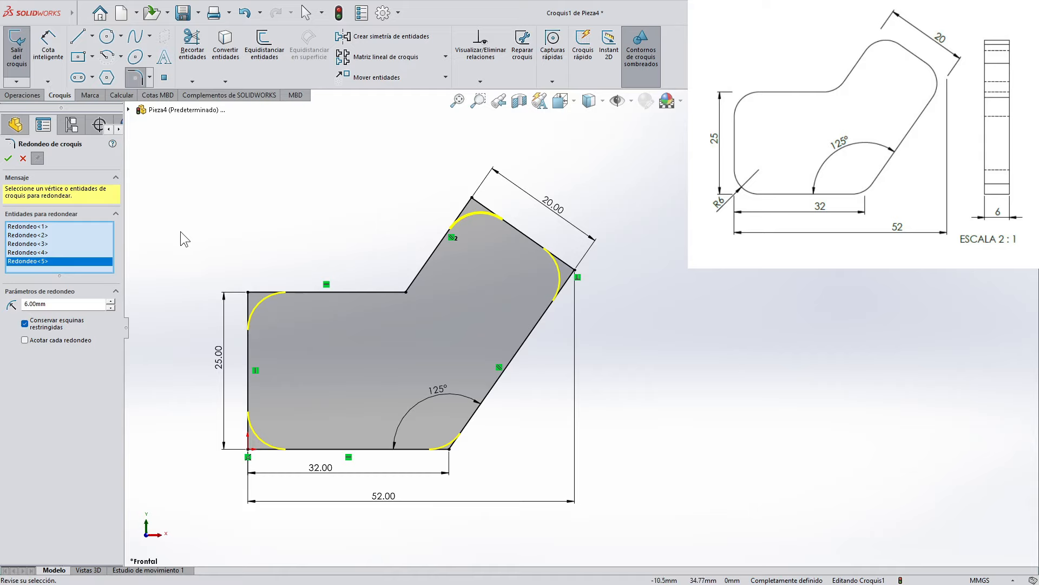
# Step: Examine which corner of the profile each entry in the fillet selection refers to
pyautogui.click(41, 227)
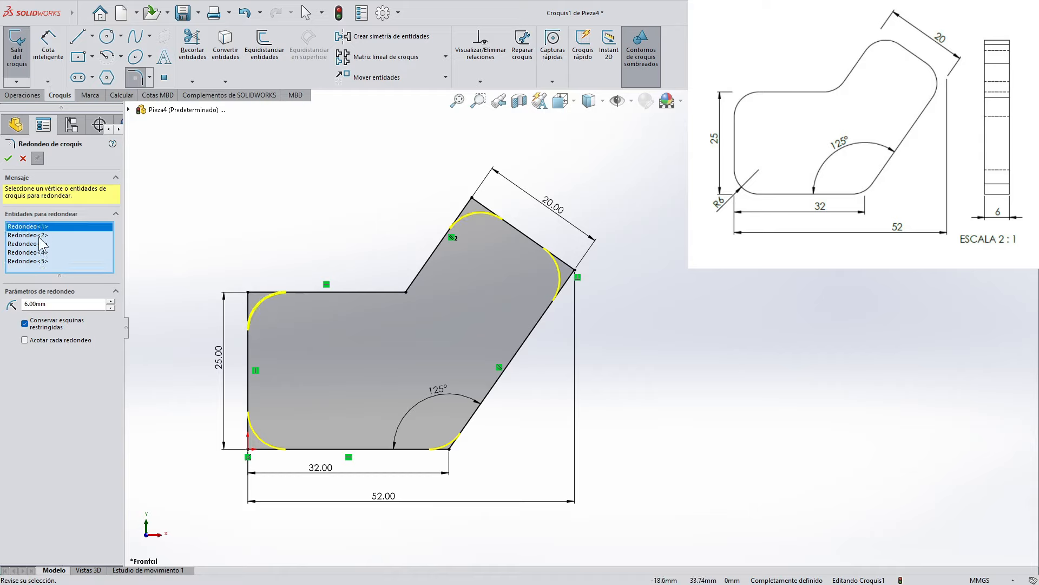
pyautogui.click(39, 235)
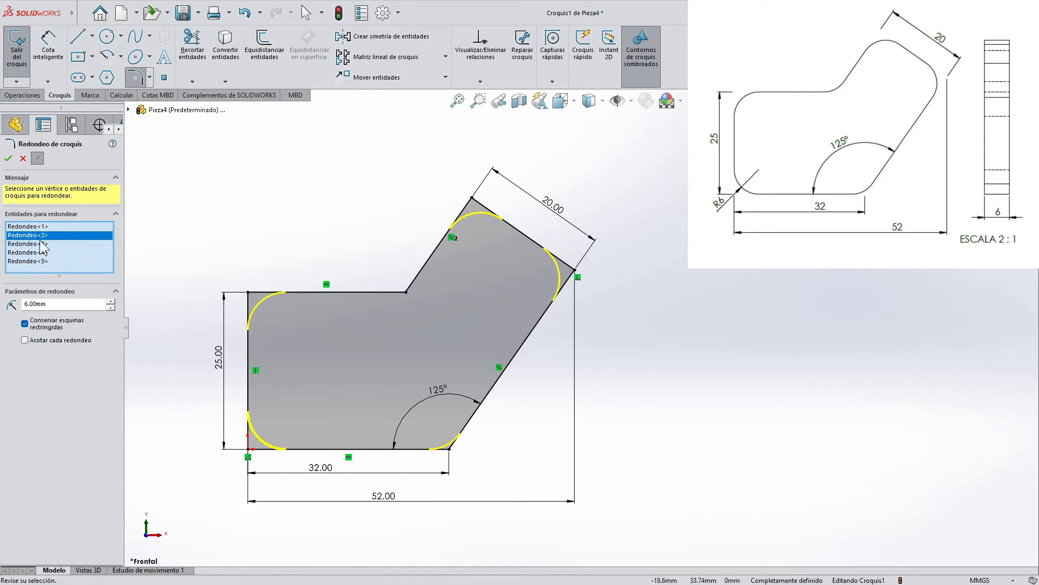
pyautogui.click(41, 245)
pyautogui.click(43, 252)
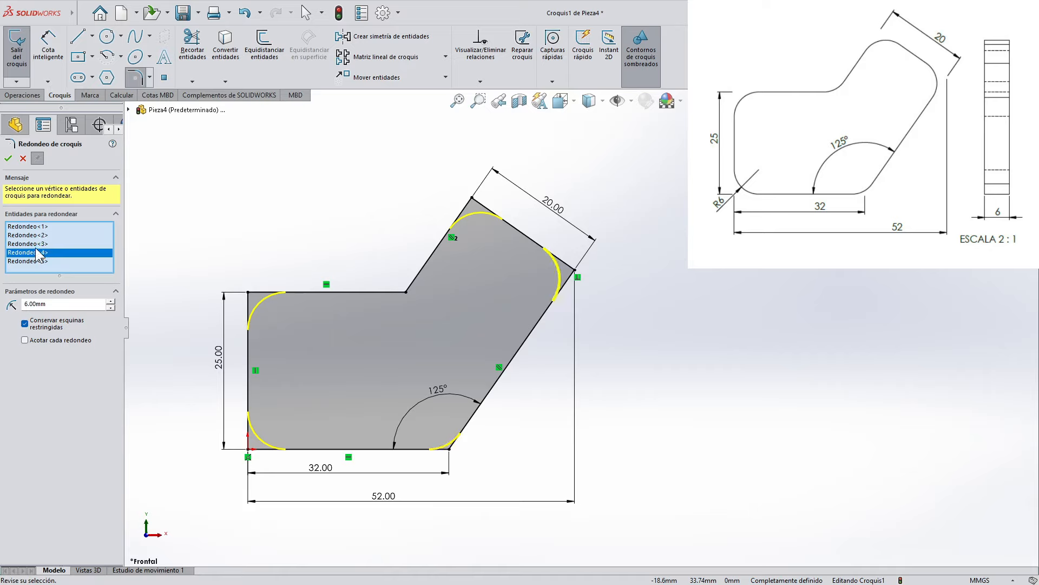
pyautogui.click(34, 235)
pyautogui.click(32, 227)
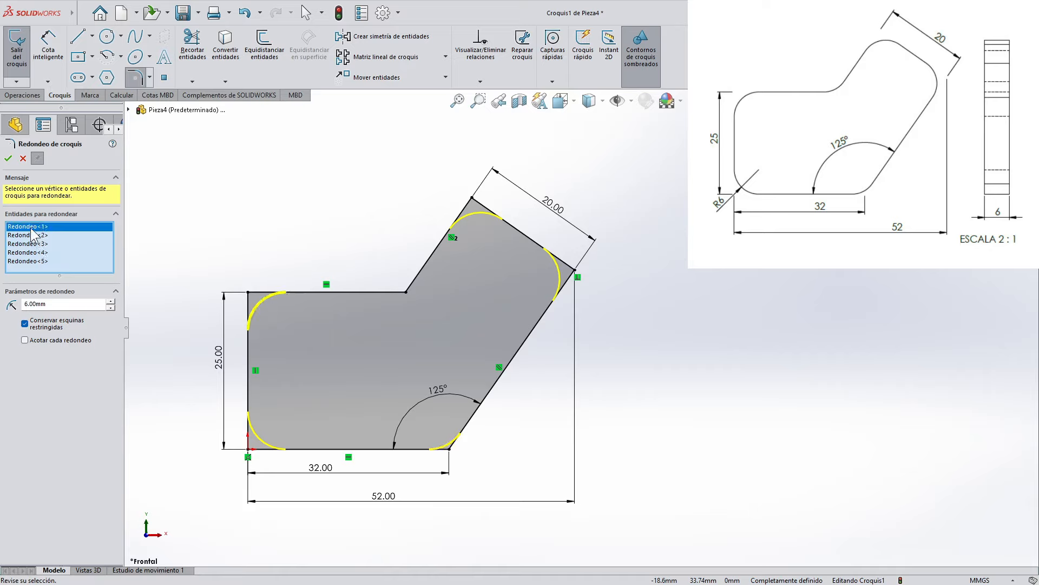
pyautogui.click(33, 236)
pyautogui.click(33, 244)
pyautogui.click(34, 252)
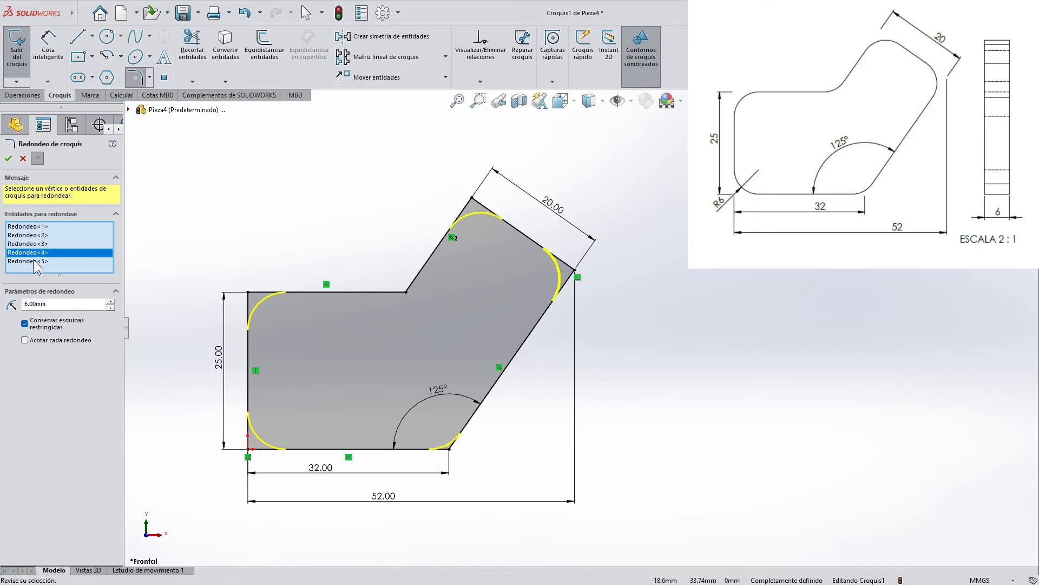
pyautogui.click(33, 261)
pyautogui.click(32, 246)
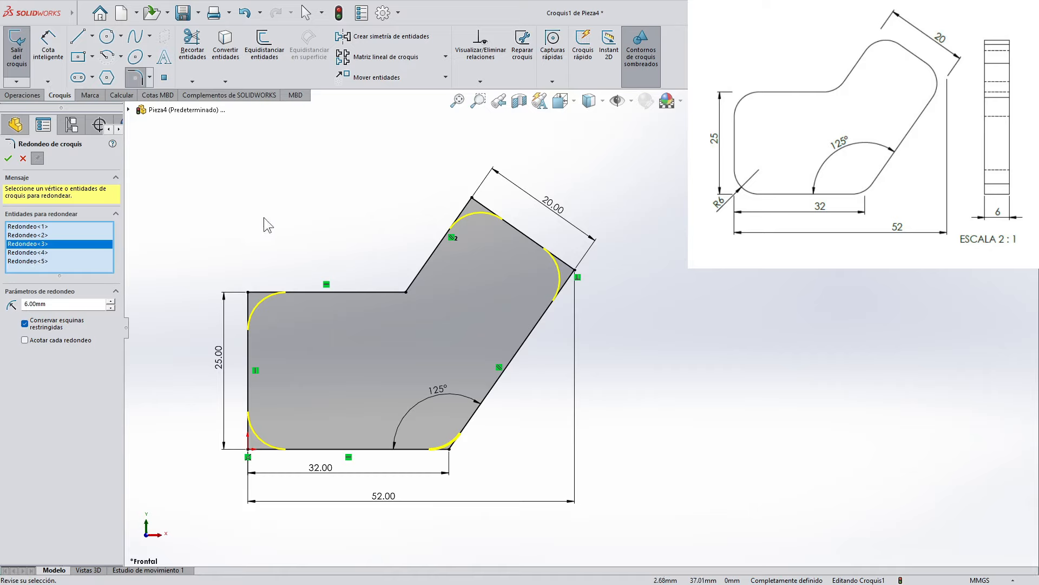
# Step: Add the inner corner between the upper horizontal edge and the arm to the selection, and apply the 6 mm fillets
pyautogui.click(407, 292)
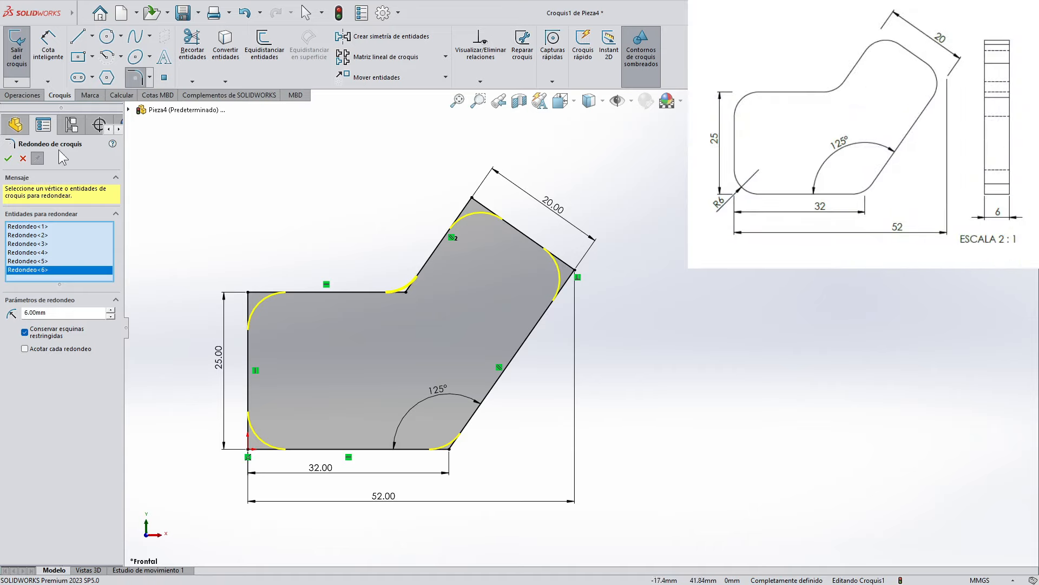
pyautogui.click(8, 158)
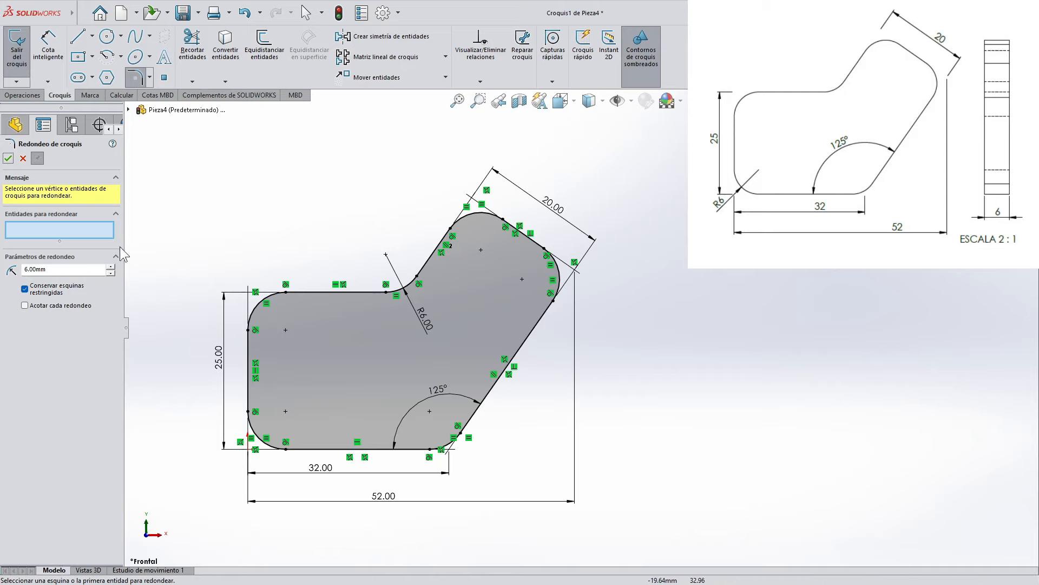
pyautogui.click(7, 159)
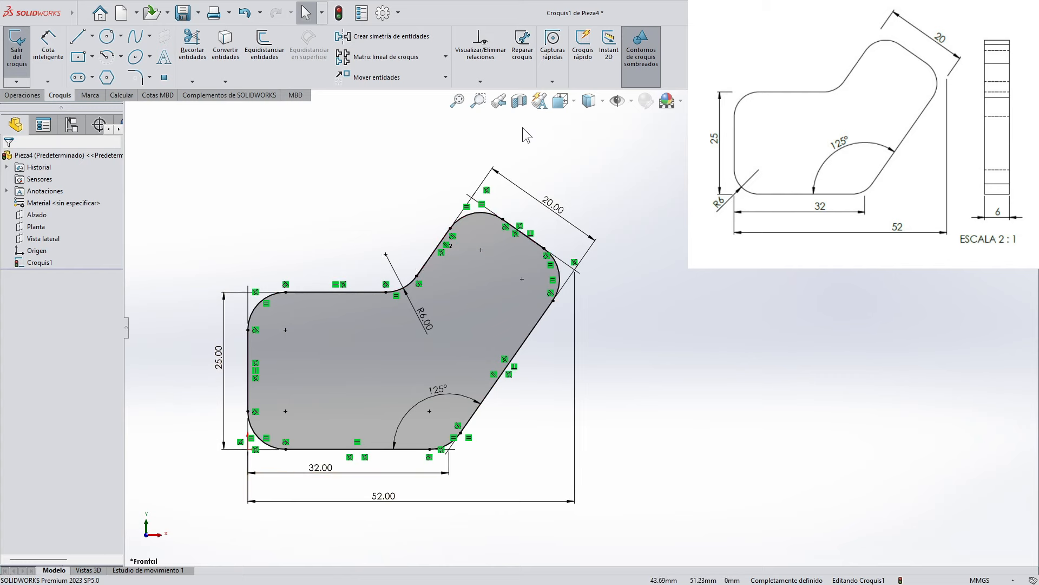
# Step: Toggle the visibility of the sketch relation symbols, leaving them hidden
pyautogui.click(632, 101)
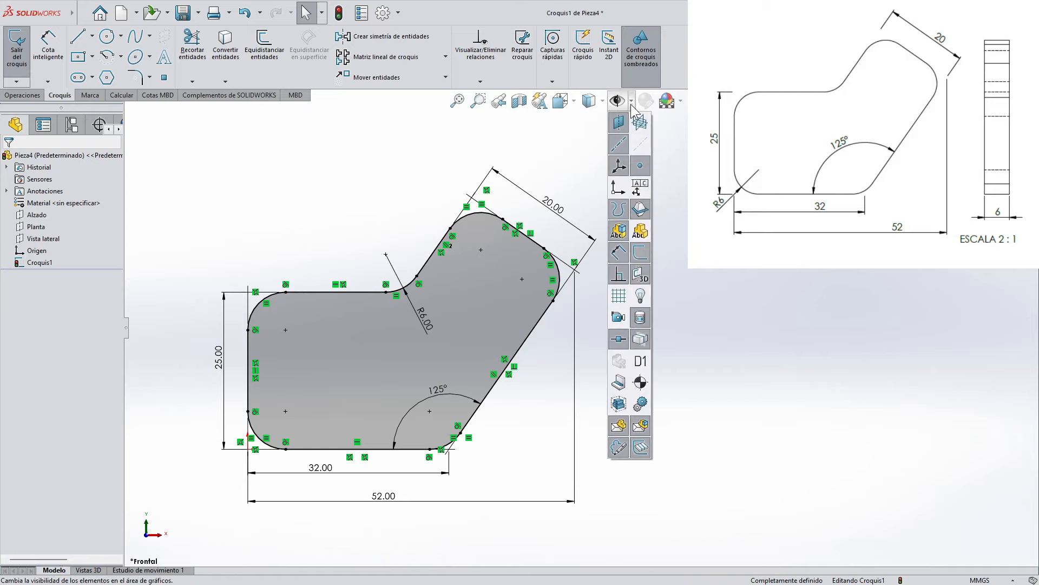
pyautogui.click(620, 275)
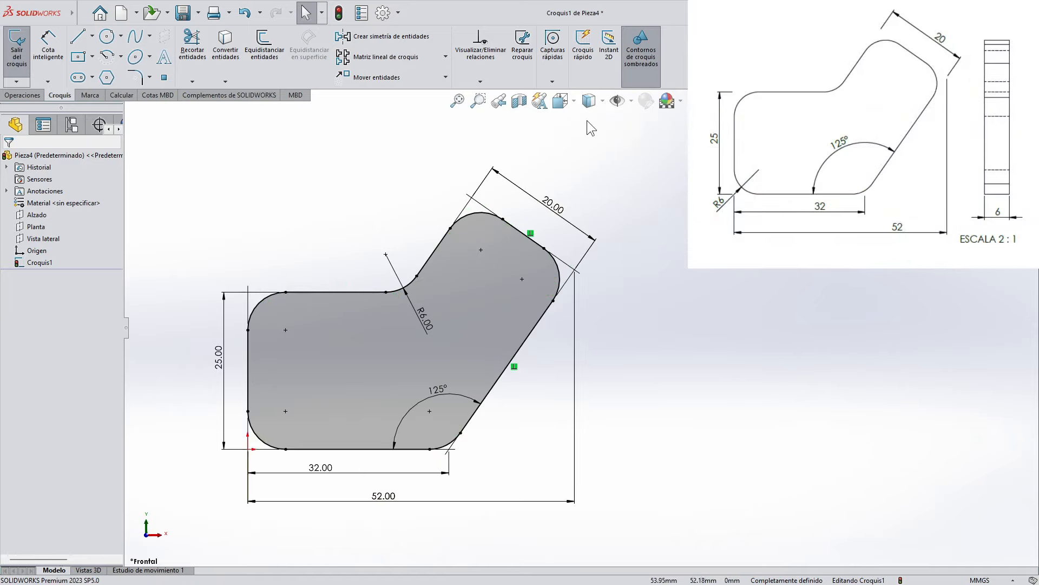
pyautogui.click(631, 100)
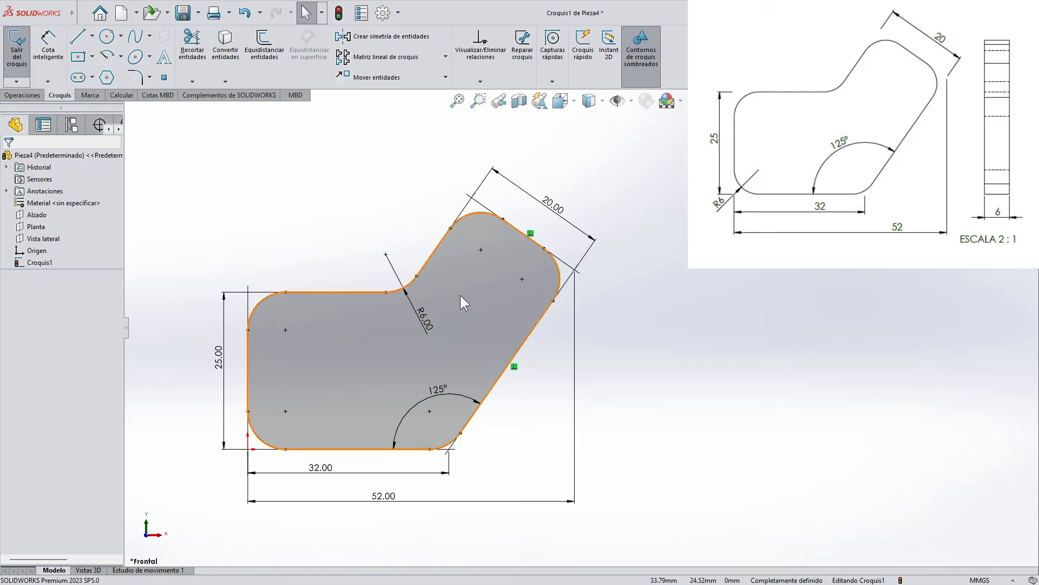
pyautogui.click(632, 103)
pyautogui.click(619, 275)
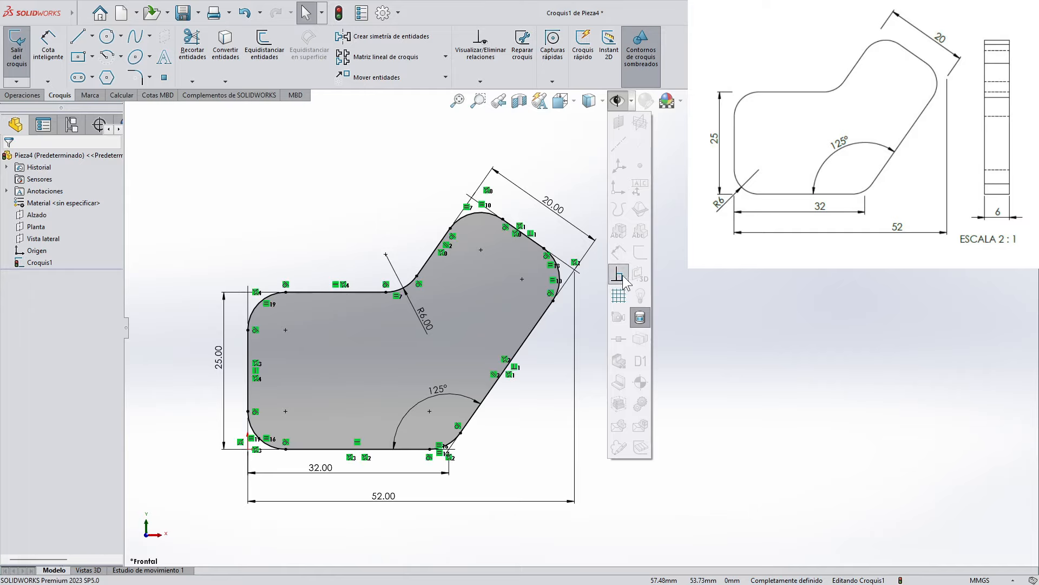
pyautogui.click(615, 277)
pyautogui.click(585, 285)
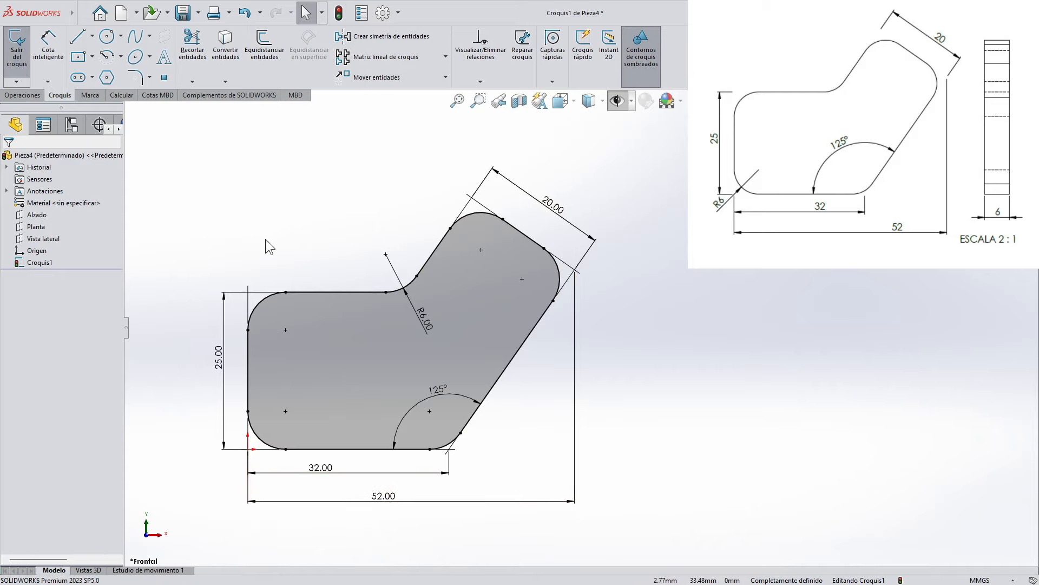
# Step: Inspect the existing relations of the arm's end edge and the upper horizontal edge, going through the latter's horizontal, tangent and intersection relations
pyautogui.click(537, 219)
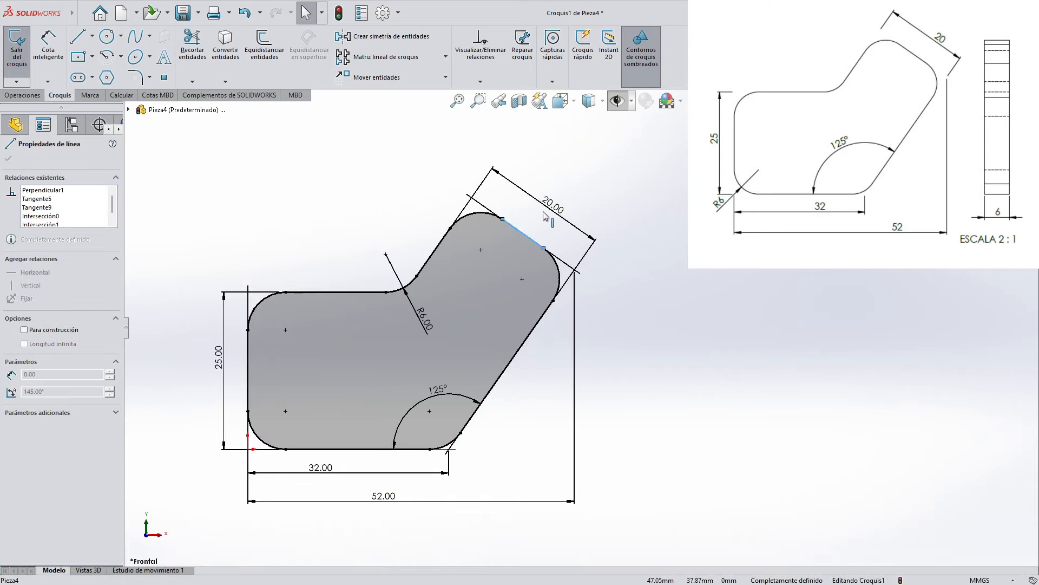
pyautogui.click(399, 218)
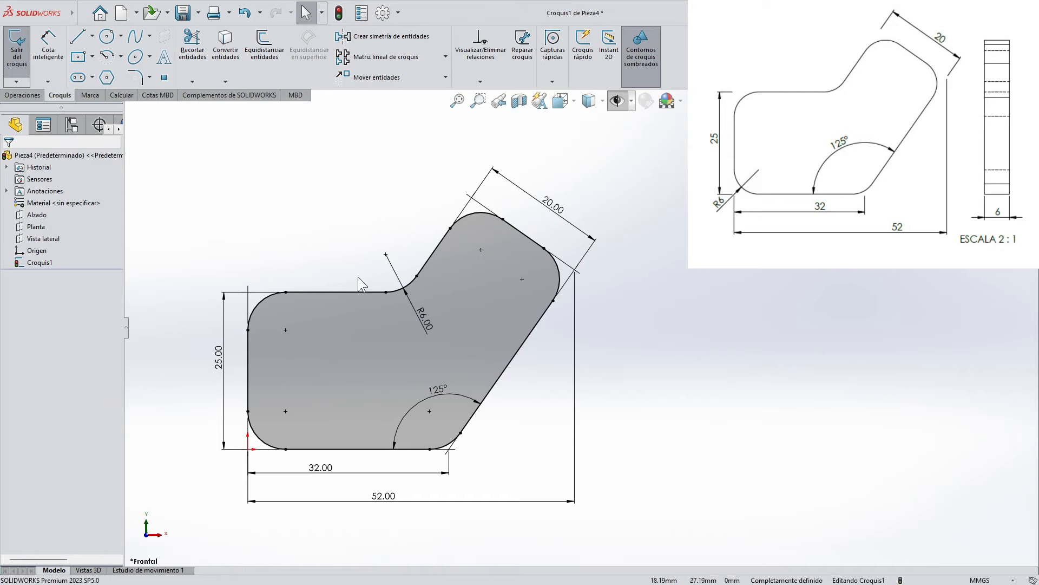
pyautogui.click(320, 292)
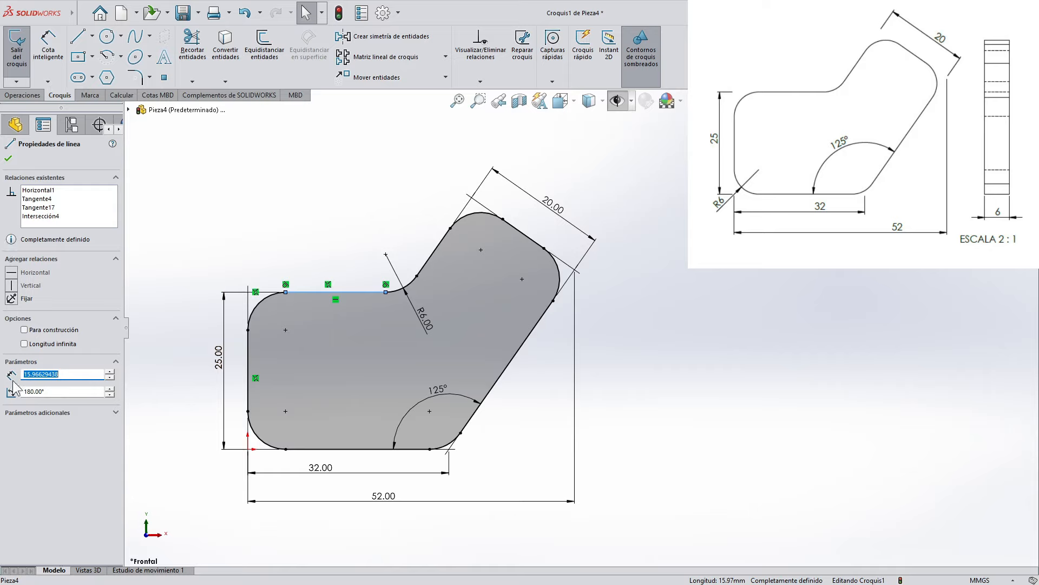
pyautogui.click(47, 191)
pyautogui.click(47, 200)
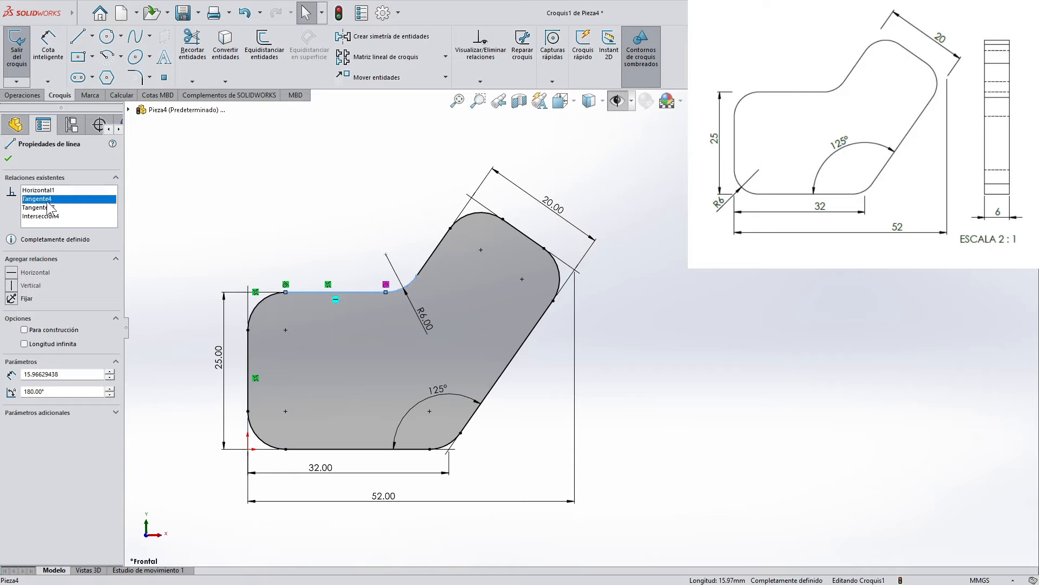
pyautogui.click(43, 208)
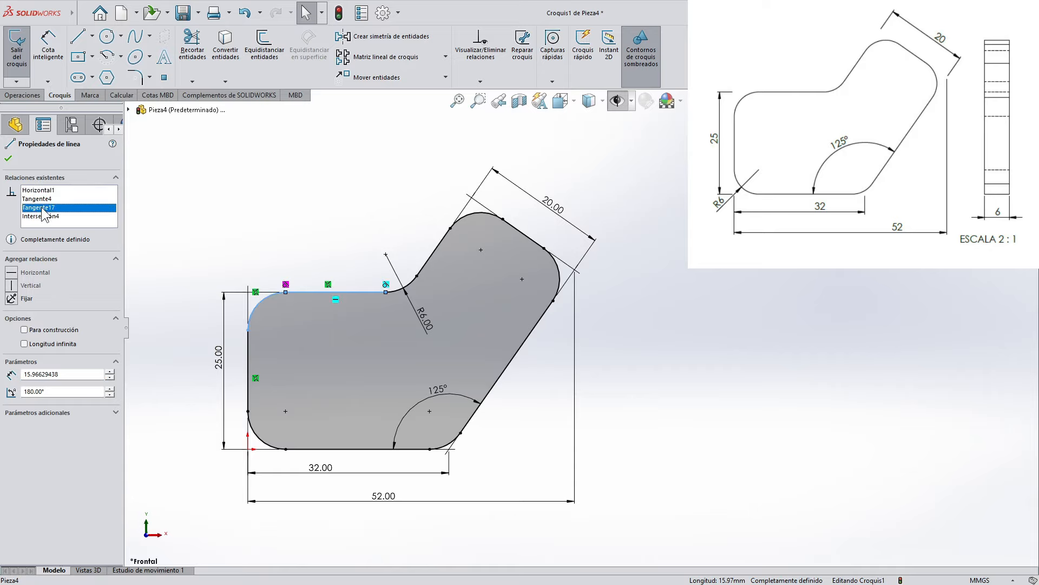
pyautogui.click(46, 217)
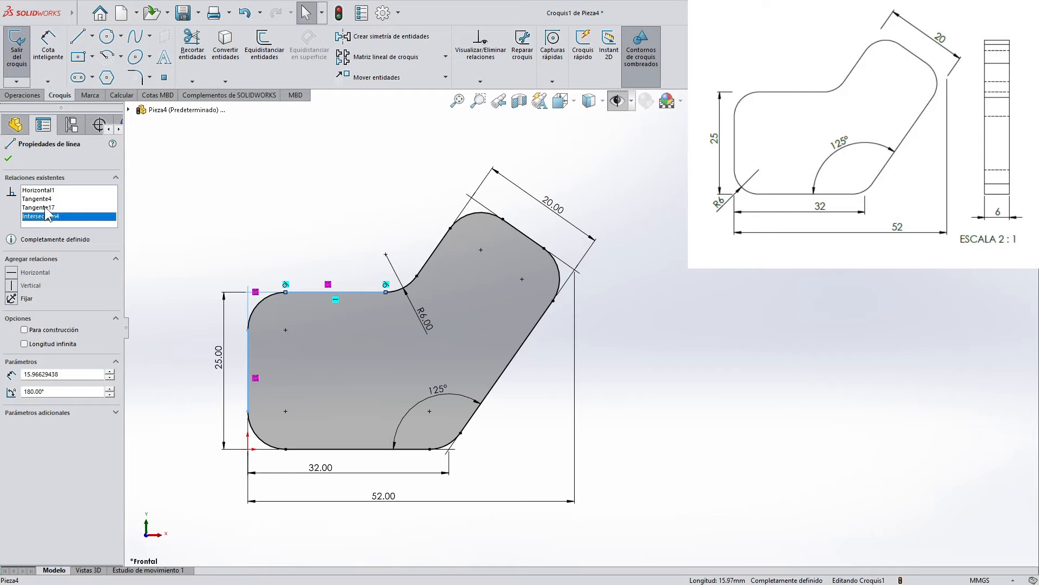
# Step: Review again which geometry each horizontal, tangent and intersection relation of the upper horizontal edge refers to, and close the line's properties
pyautogui.click(46, 208)
pyautogui.click(44, 199)
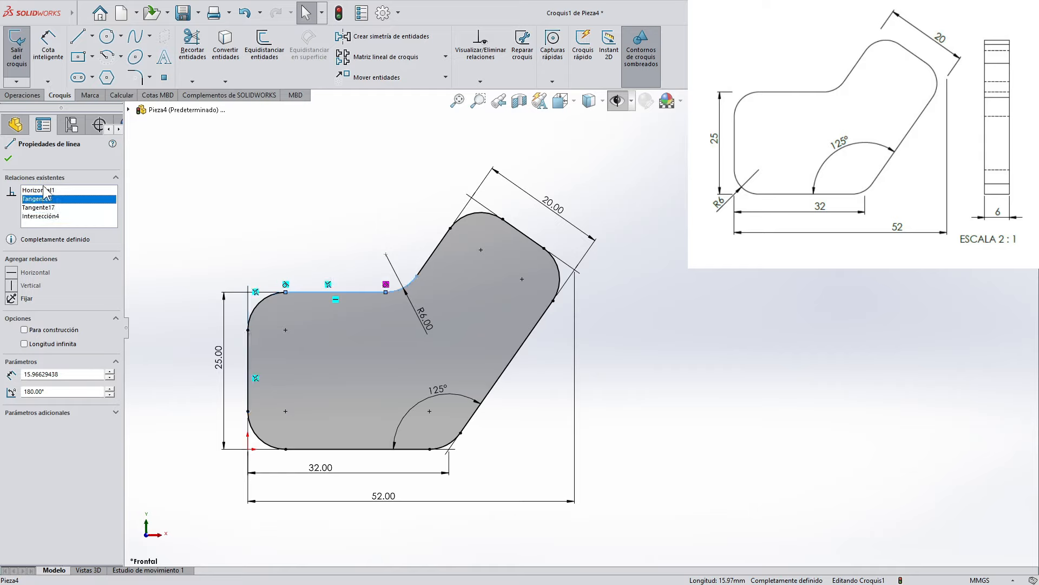
pyautogui.click(44, 190)
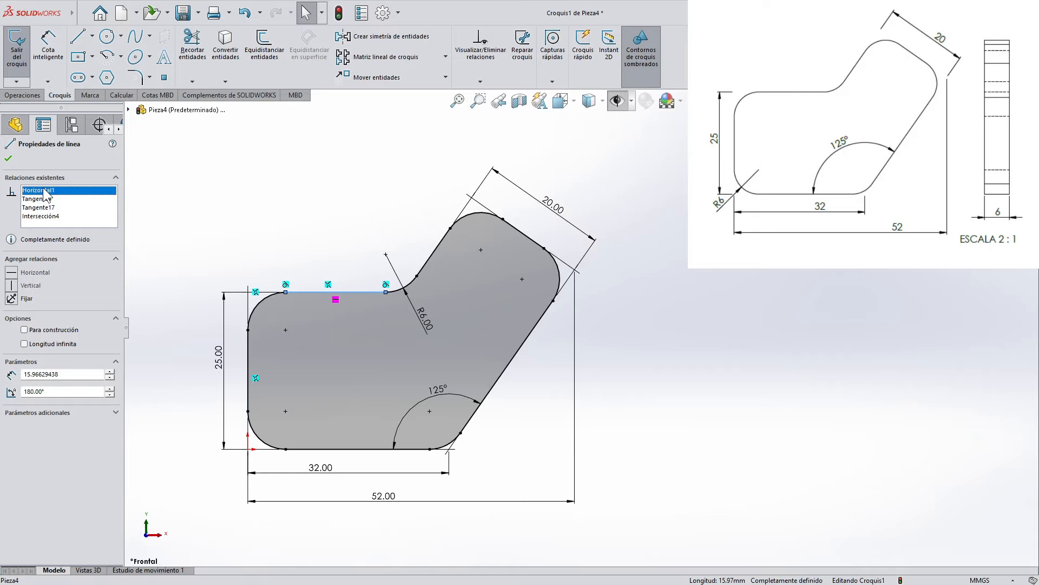
pyautogui.click(44, 198)
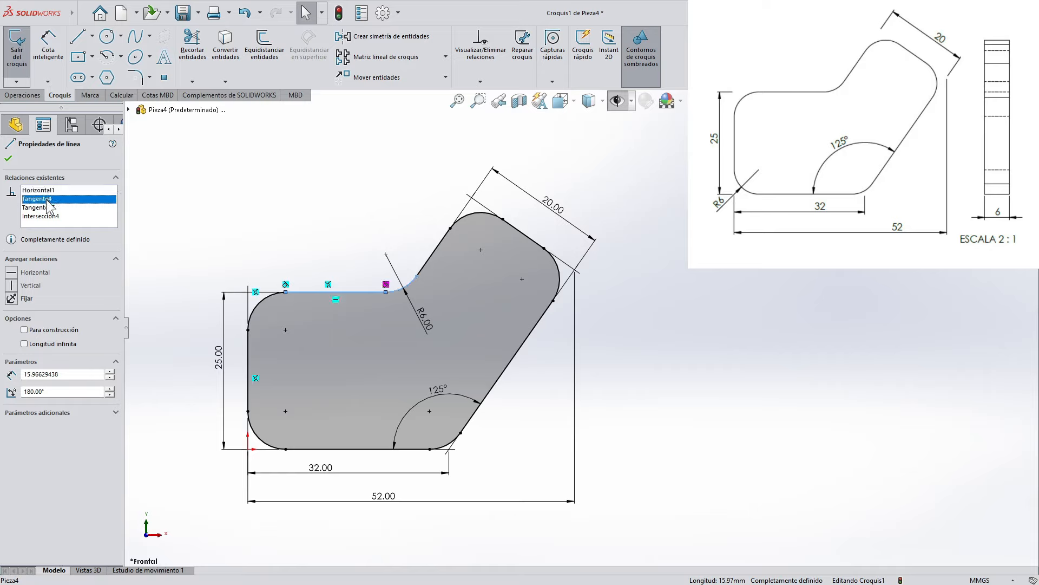
pyautogui.click(48, 207)
pyautogui.click(47, 216)
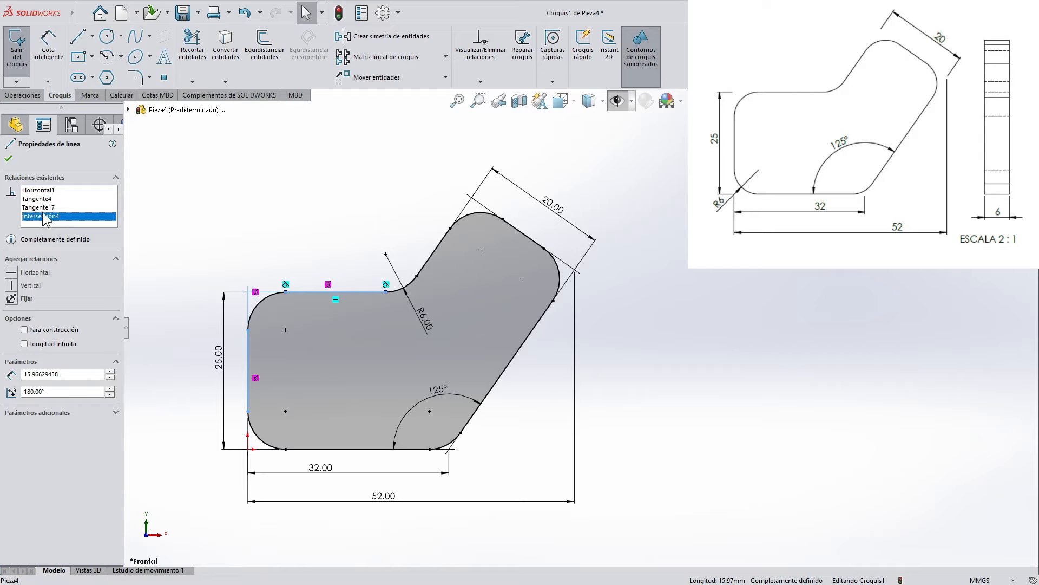
pyautogui.click(40, 192)
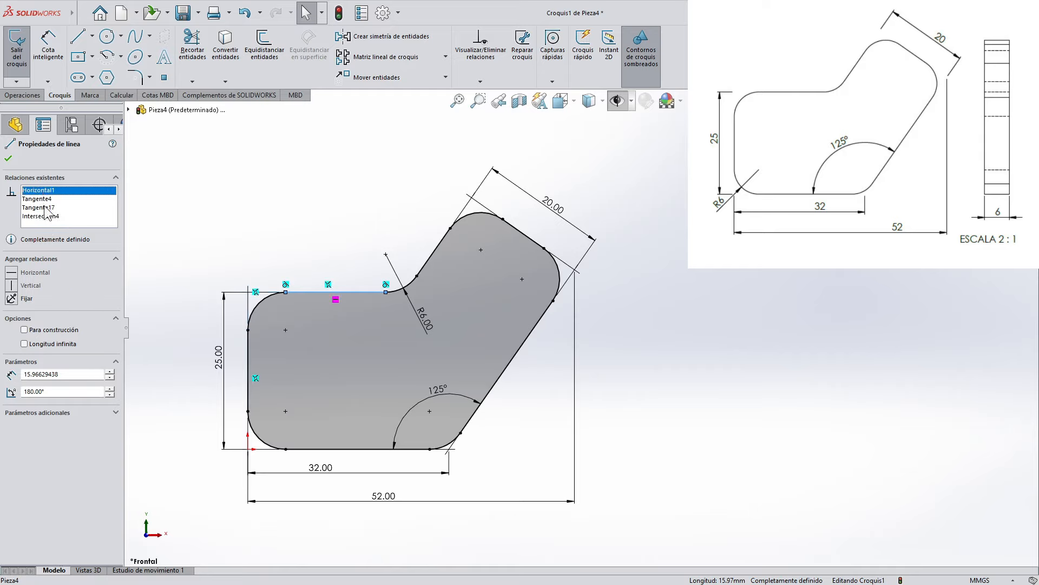
pyautogui.click(42, 200)
pyautogui.click(44, 208)
pyautogui.click(45, 216)
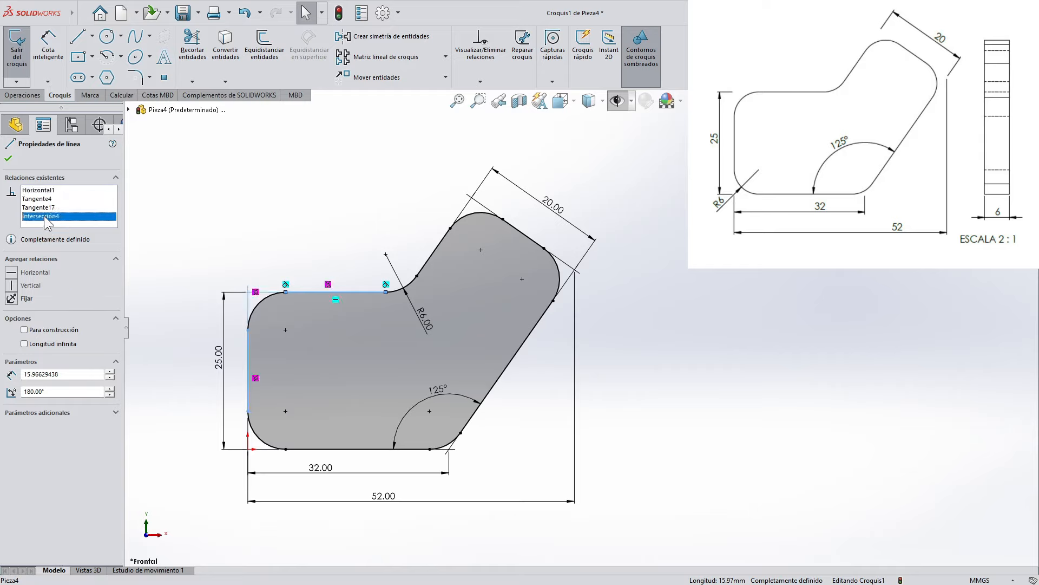
pyautogui.click(44, 209)
pyautogui.click(43, 199)
pyautogui.click(41, 190)
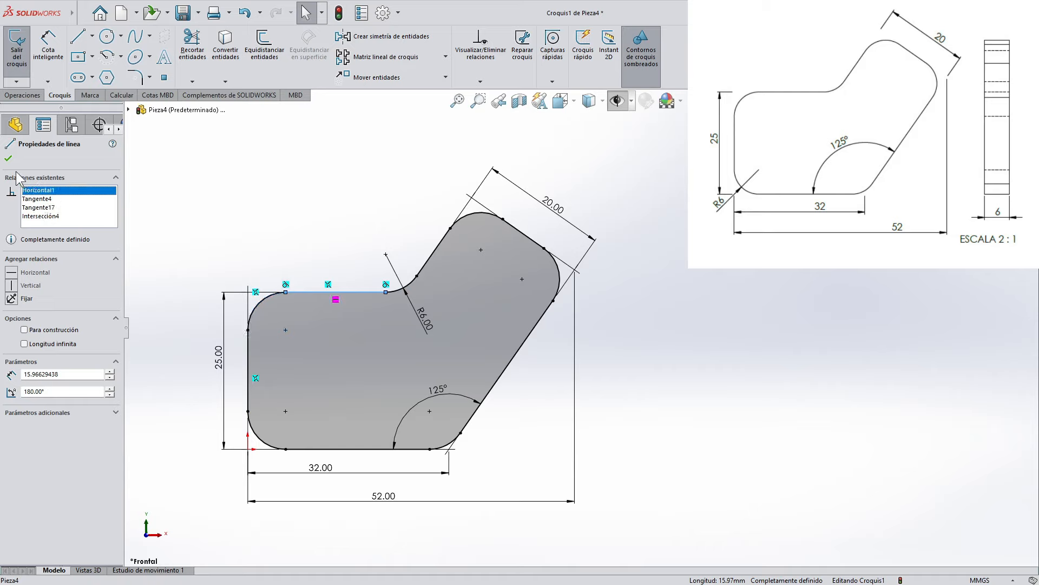
pyautogui.click(8, 158)
pyautogui.click(272, 191)
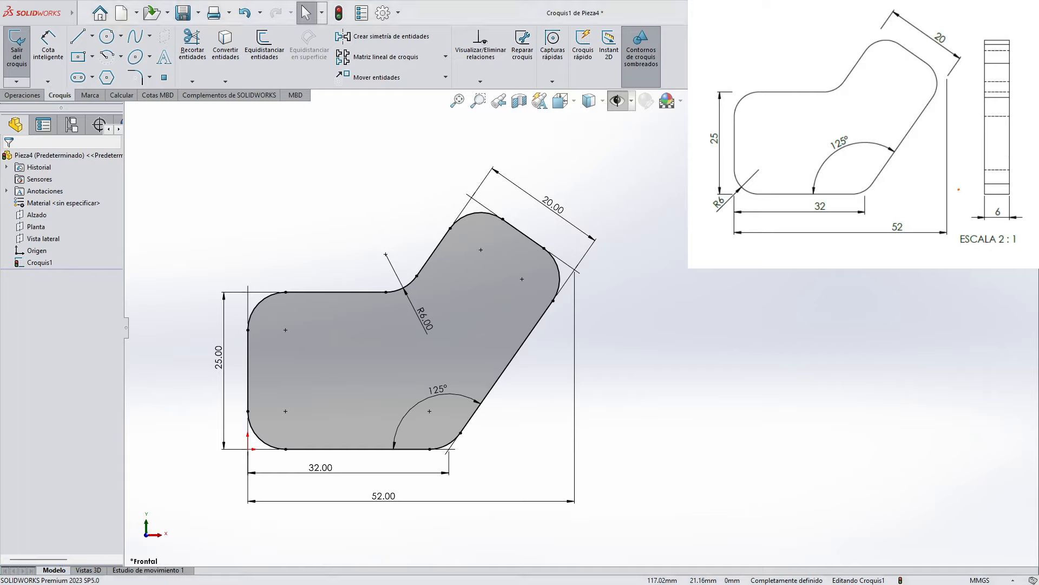
pyautogui.moveTo(958, 188); pyautogui.dragTo(1029, 229)
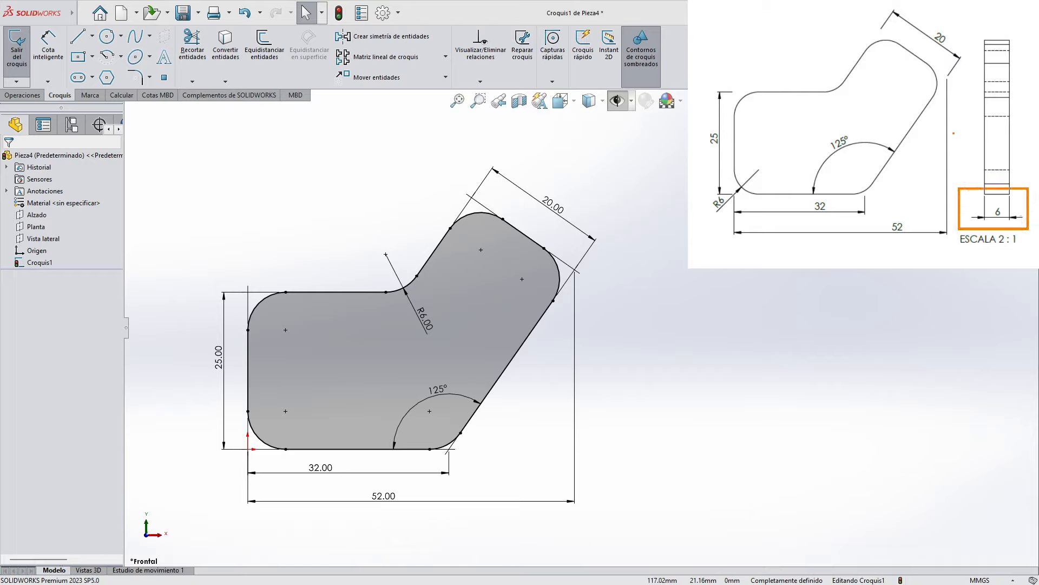
pyautogui.press('Escape')
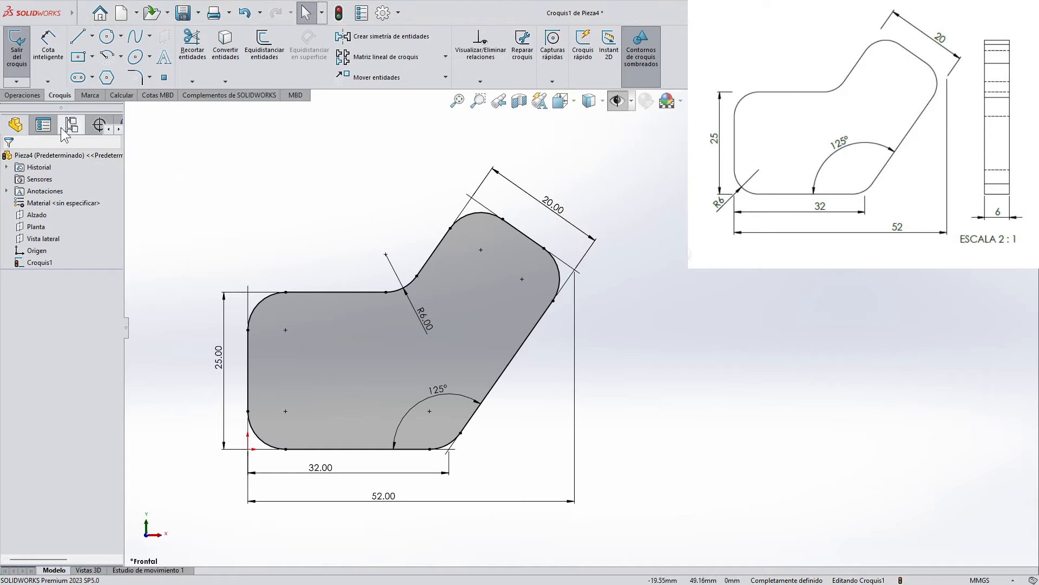
# Step: Start a boss extrusion of the sketched profile and pull its depth out to 18 mm in the preview
pyautogui.click(23, 94)
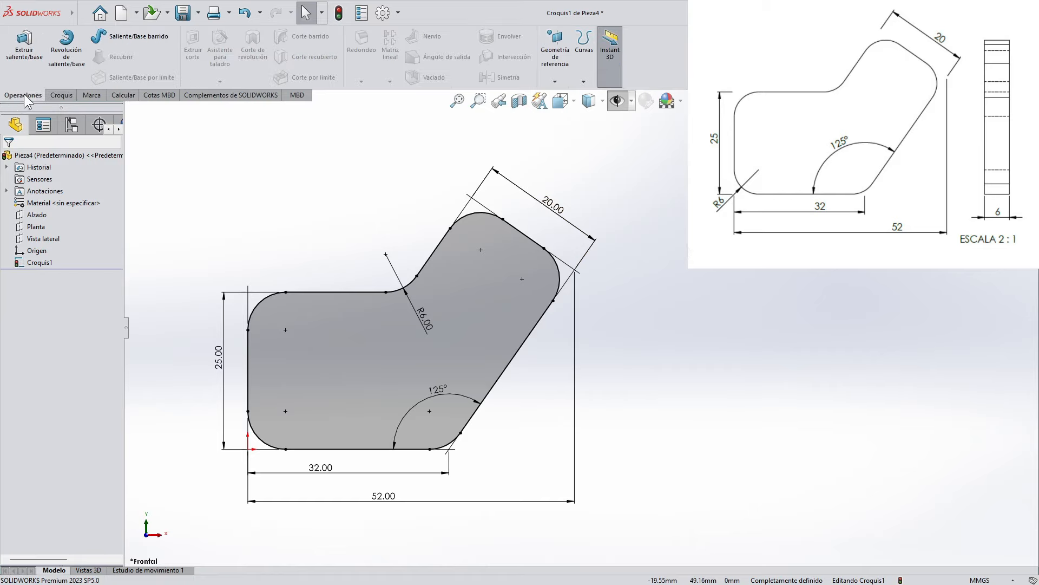
pyautogui.click(35, 68)
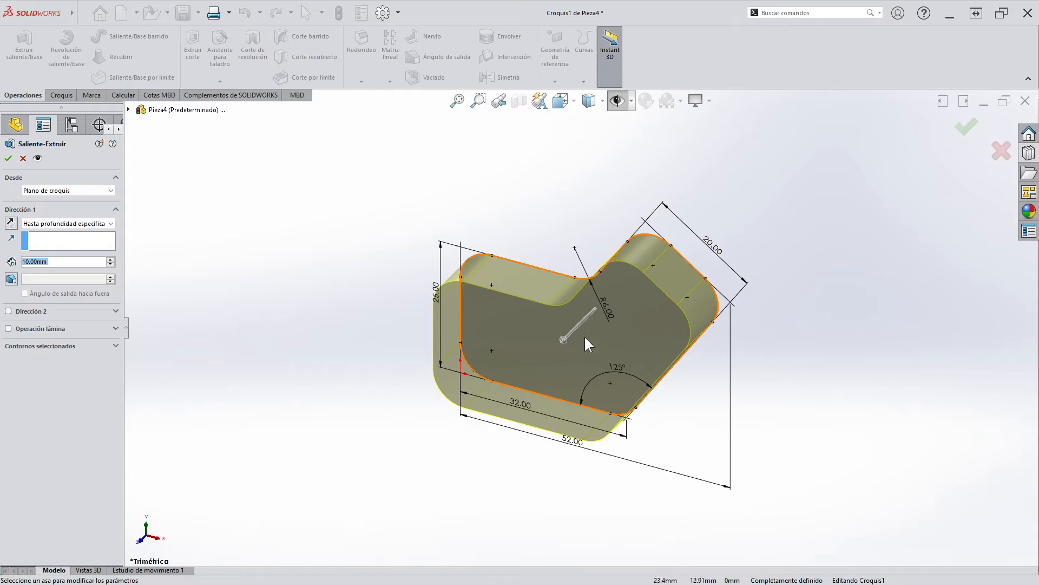
pyautogui.moveTo(564, 344)
pyautogui.mouseDown()
pyautogui.moveTo(428, 433)
pyautogui.moveTo(452, 394)
pyautogui.moveTo(622, 295)
pyautogui.moveTo(736, 206)
pyautogui.moveTo(596, 300)
pyautogui.moveTo(489, 425)
pyautogui.moveTo(487, 414)
pyautogui.moveTo(605, 320)
pyautogui.moveTo(541, 361)
pyautogui.mouseUp()
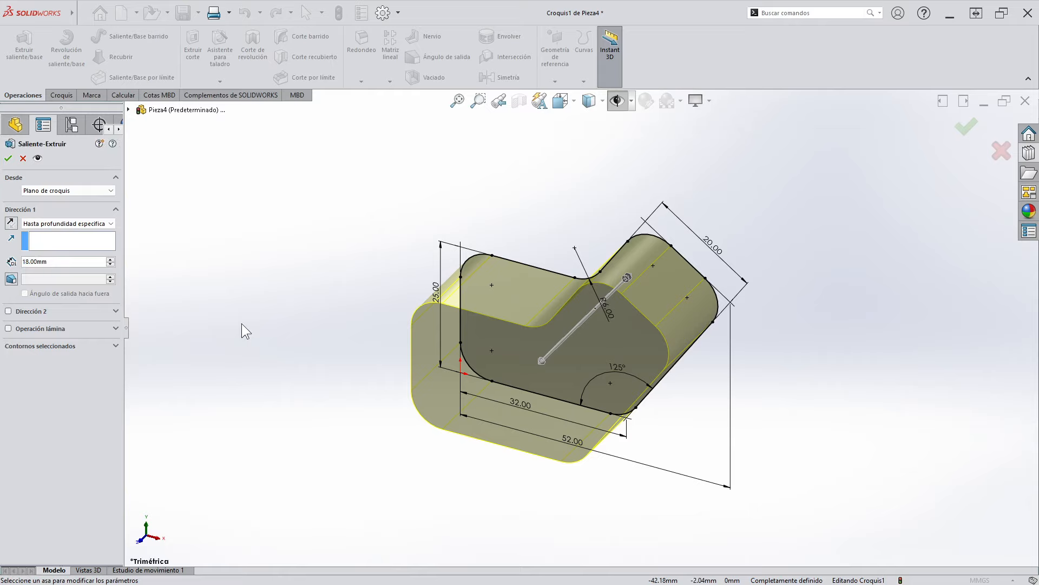
# Step: Review the end conditions for the extrusion's first direction, keep the specified-depth option and set the depth to 6 mm
pyautogui.click(111, 223)
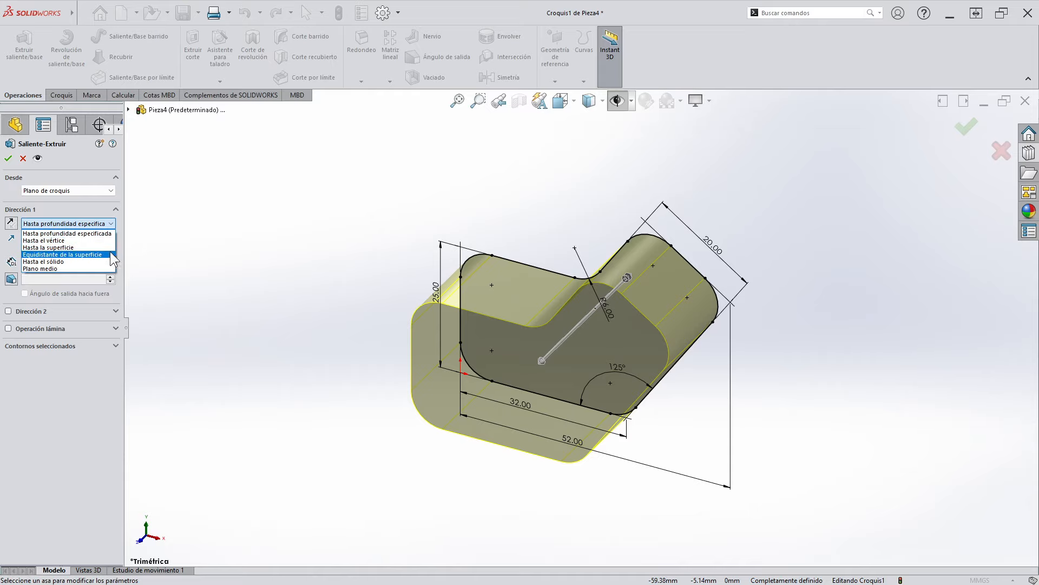
pyautogui.click(151, 254)
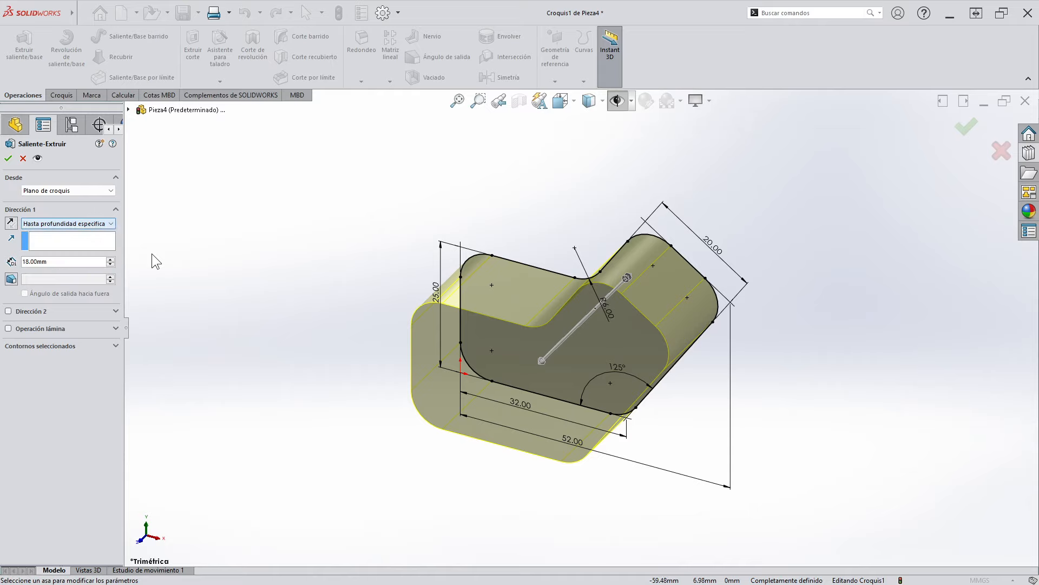
pyautogui.click(95, 224)
pyautogui.click(95, 224)
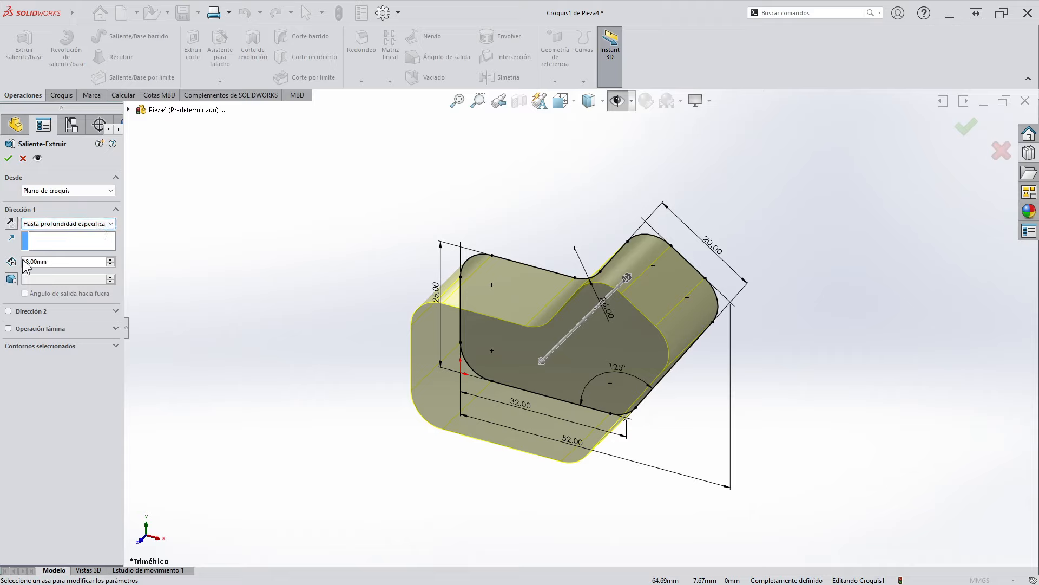
pyautogui.moveTo(47, 262); pyautogui.dragTo(20, 262)
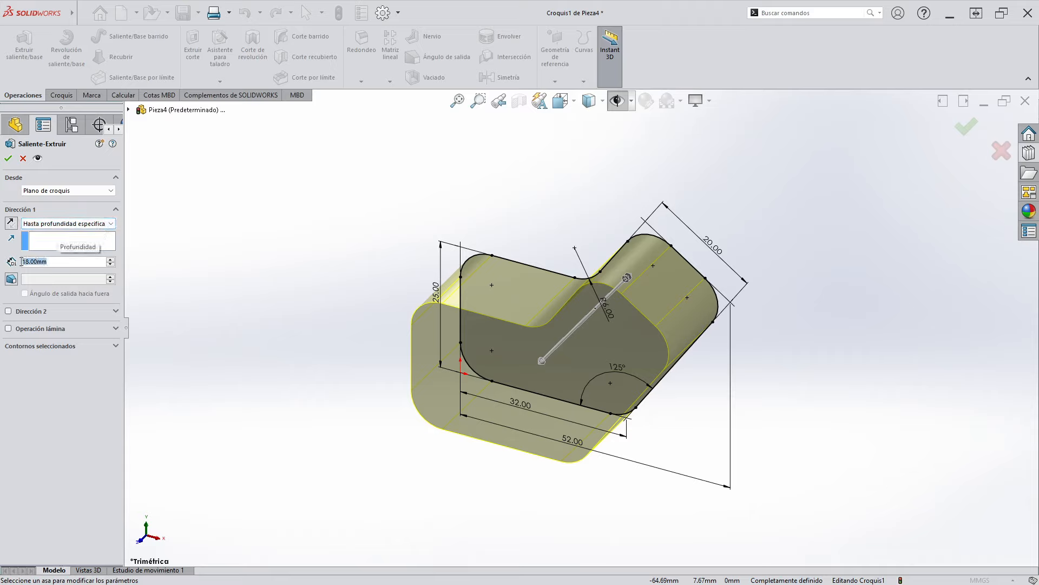
pyautogui.write('6')
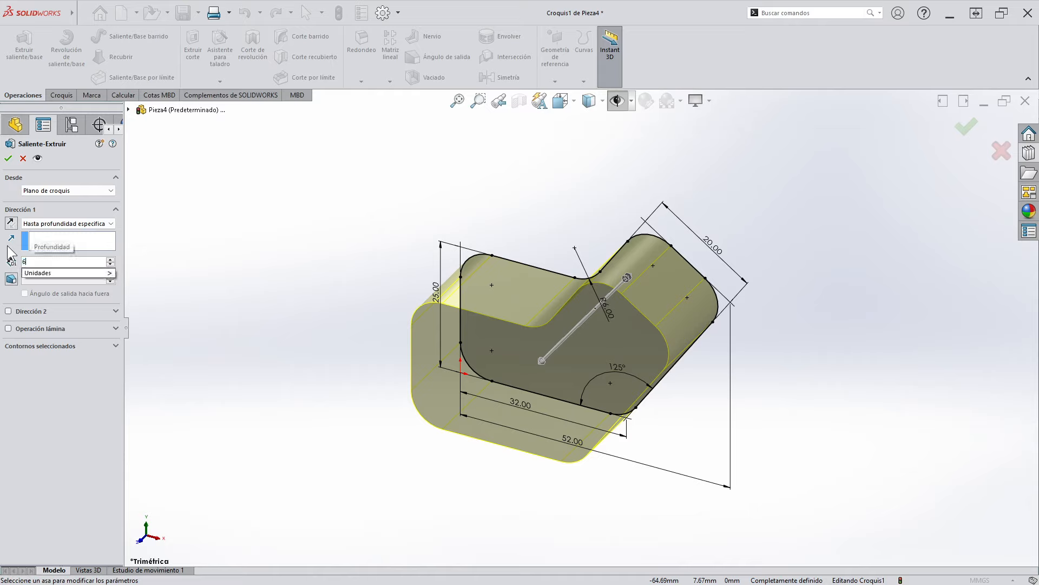
pyautogui.press('Return')
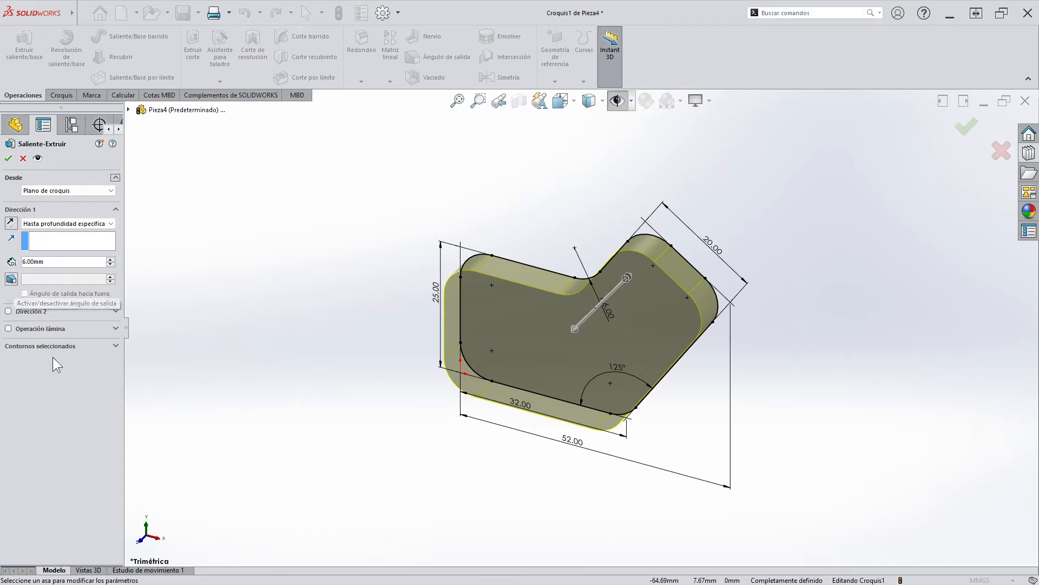
# Step: Try adding a second extrusion direction with a 10 mm depth, and turn it off again
pyautogui.click(114, 311)
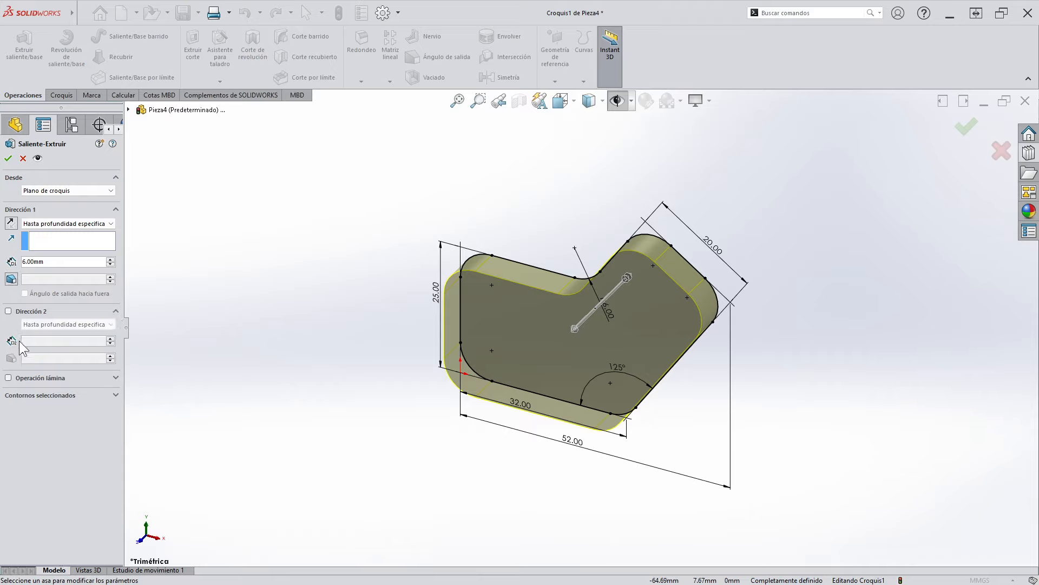
pyautogui.click(8, 311)
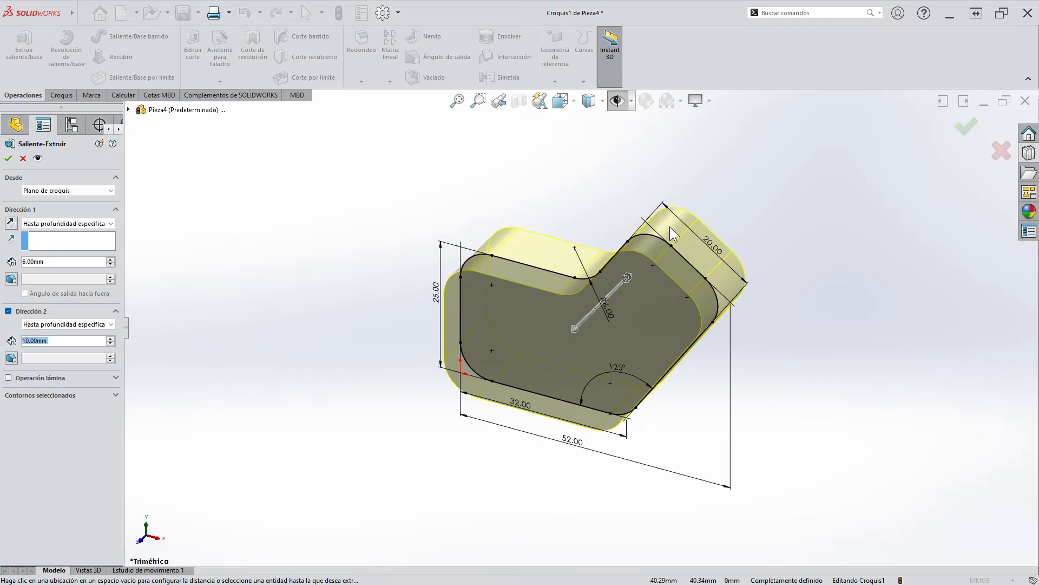
pyautogui.click(8, 312)
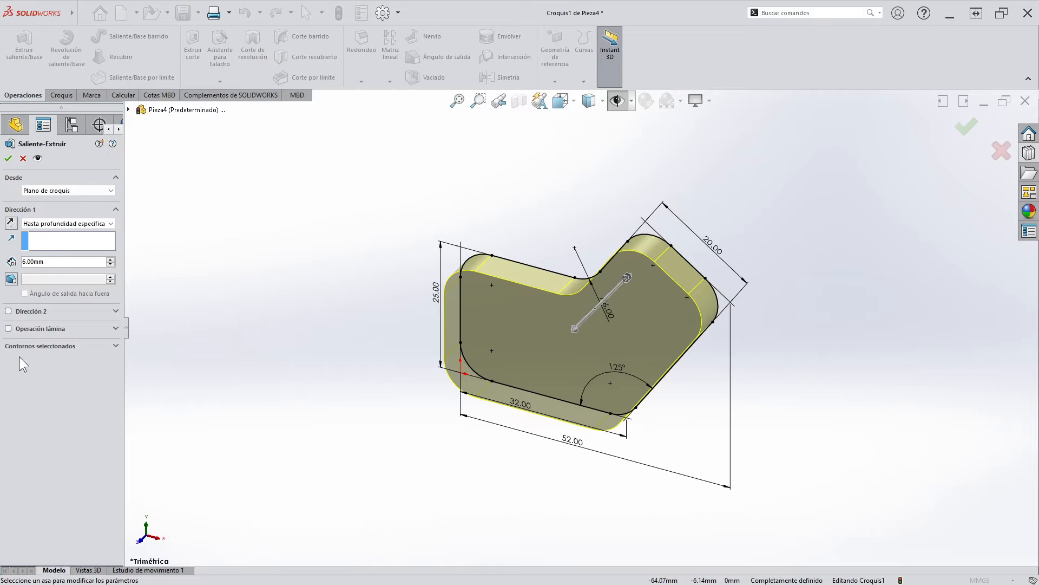
# Step: Check the extrusion preview and create the plate as a 6 mm thick solid in a single direction
pyautogui.scroll(1, 872, 299)
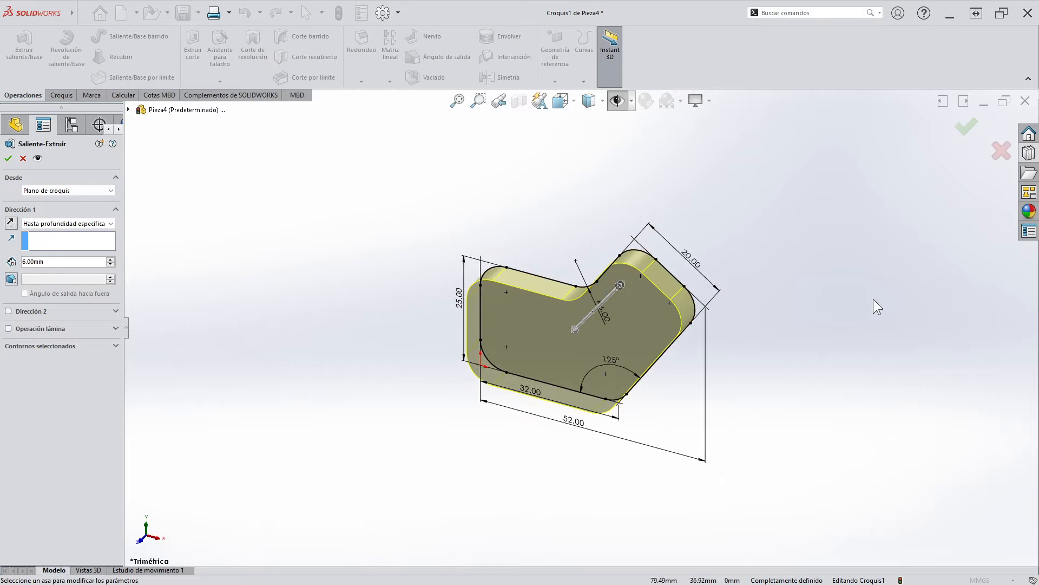
pyautogui.scroll(-2, 872, 299)
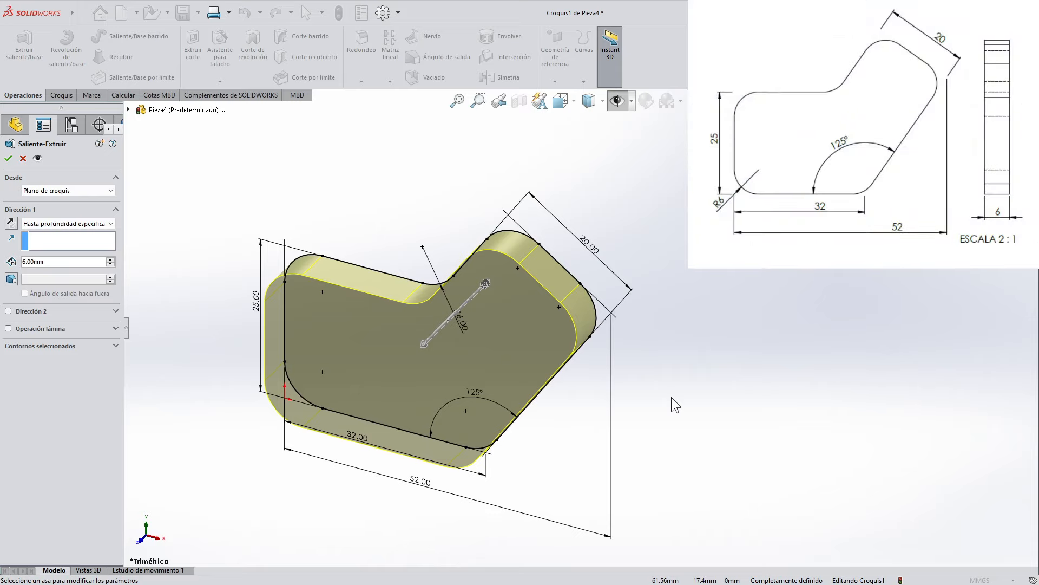
pyautogui.click(8, 159)
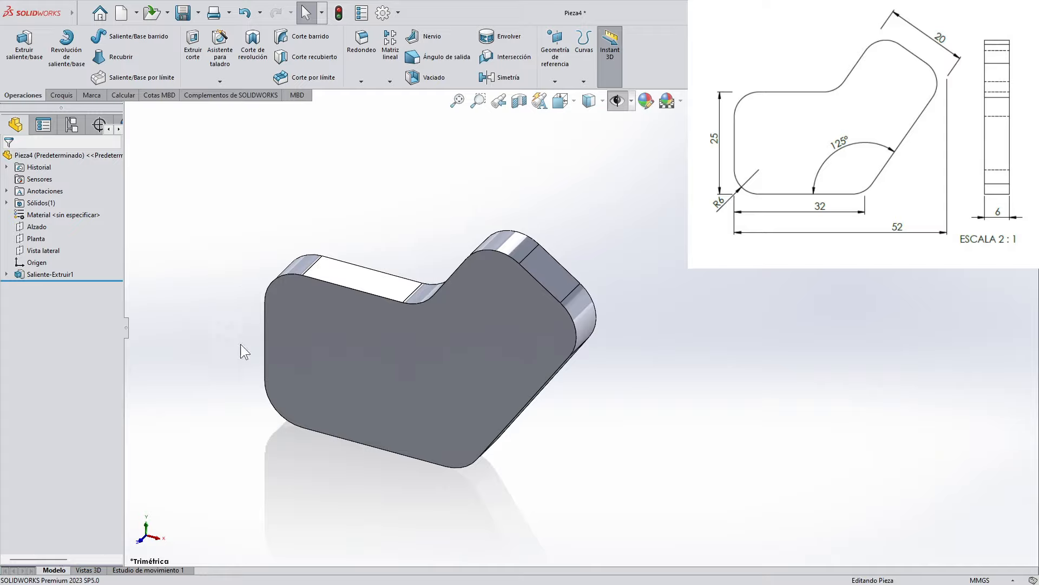
# Step: View the plate with hidden lines removed and with hidden lines visible, and restore the shaded-with-edges display style
pyautogui.moveTo(323, 503); pyautogui.dragTo(353, 492, button='middle')
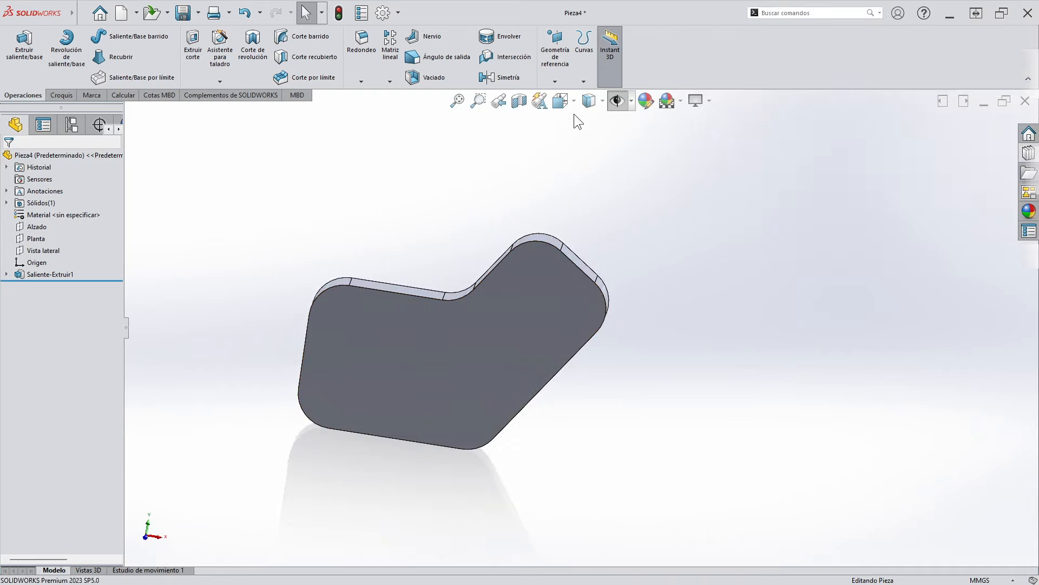
pyautogui.click(602, 101)
pyautogui.click(591, 166)
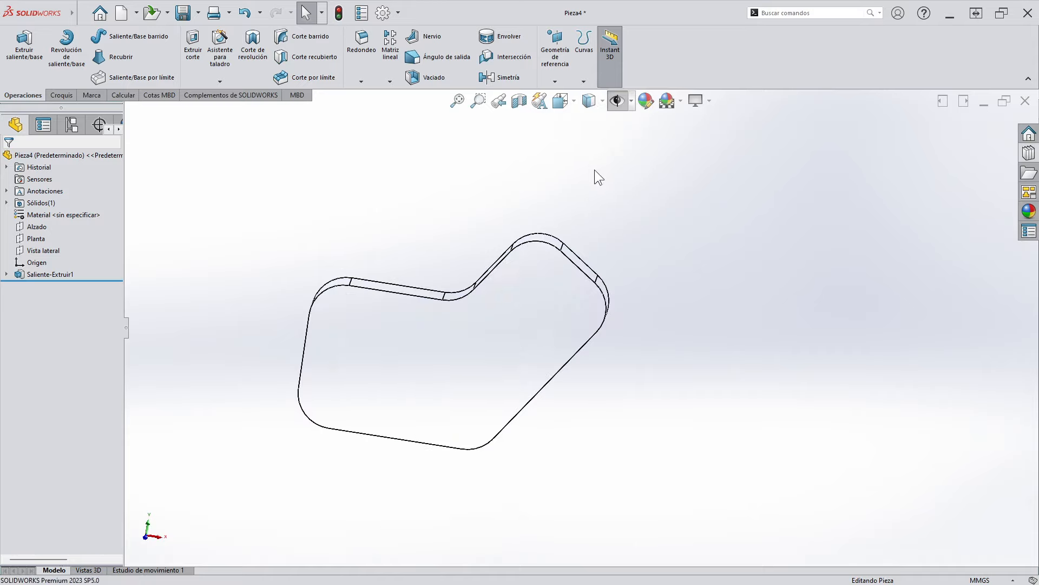
pyautogui.moveTo(594, 170); pyautogui.dragTo(540, 192, button='middle')
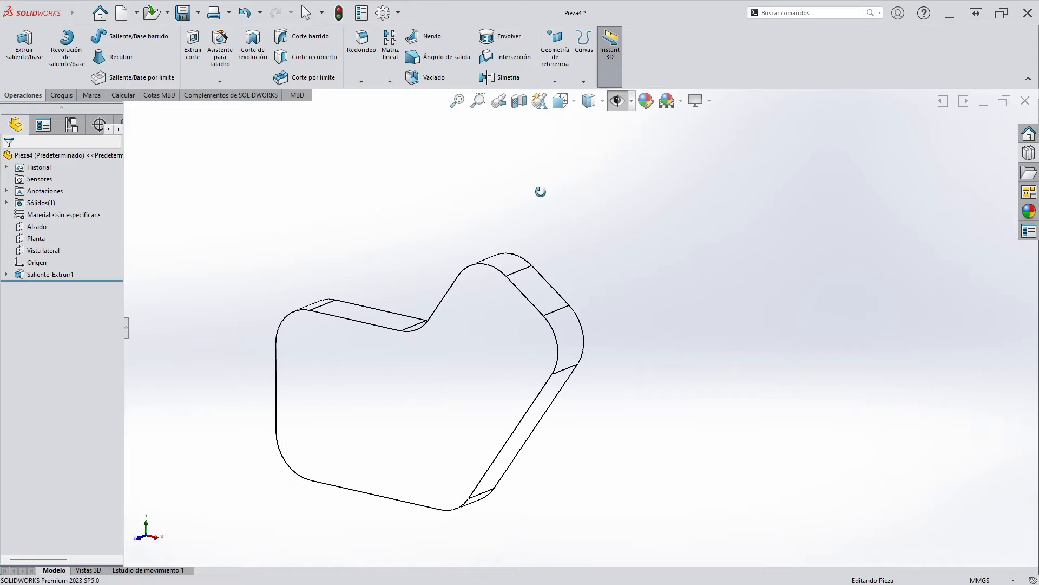
pyautogui.click(599, 103)
pyautogui.click(588, 183)
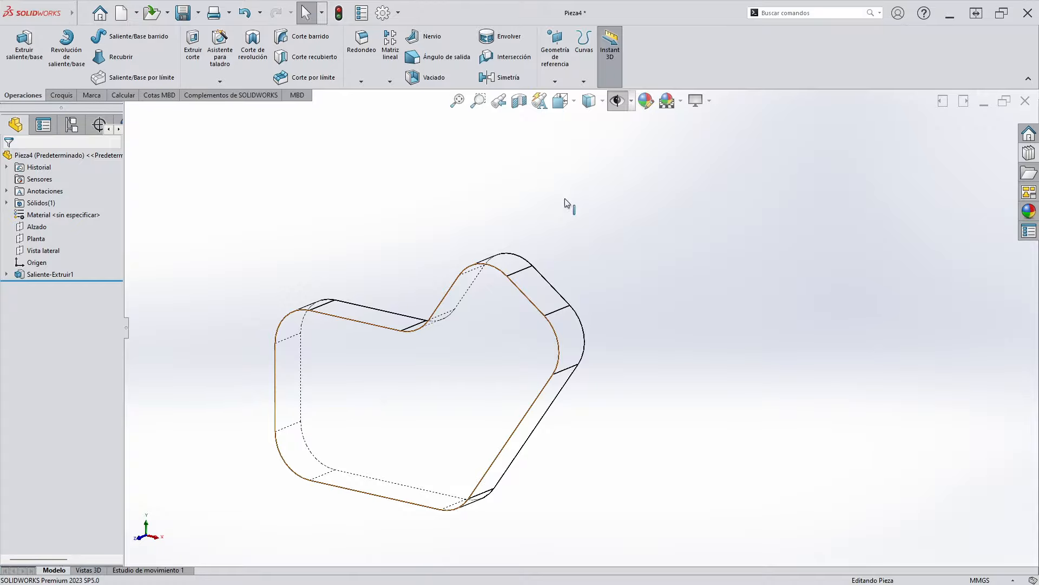
pyautogui.click(600, 103)
pyautogui.click(589, 115)
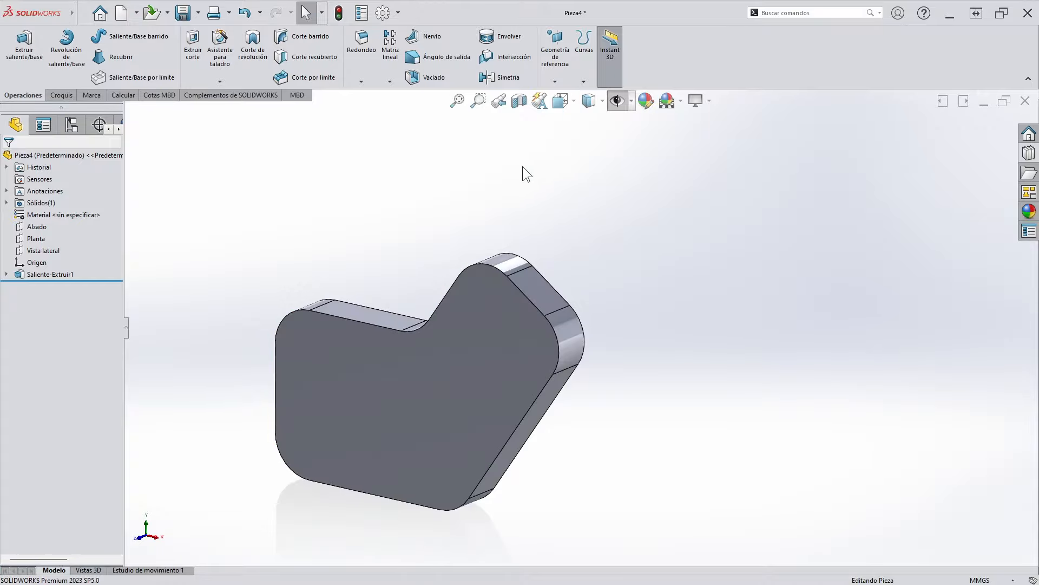
# Step: Switch to the isometric view and inspect the extruded plate from different angles and distances
pyautogui.click(561, 100)
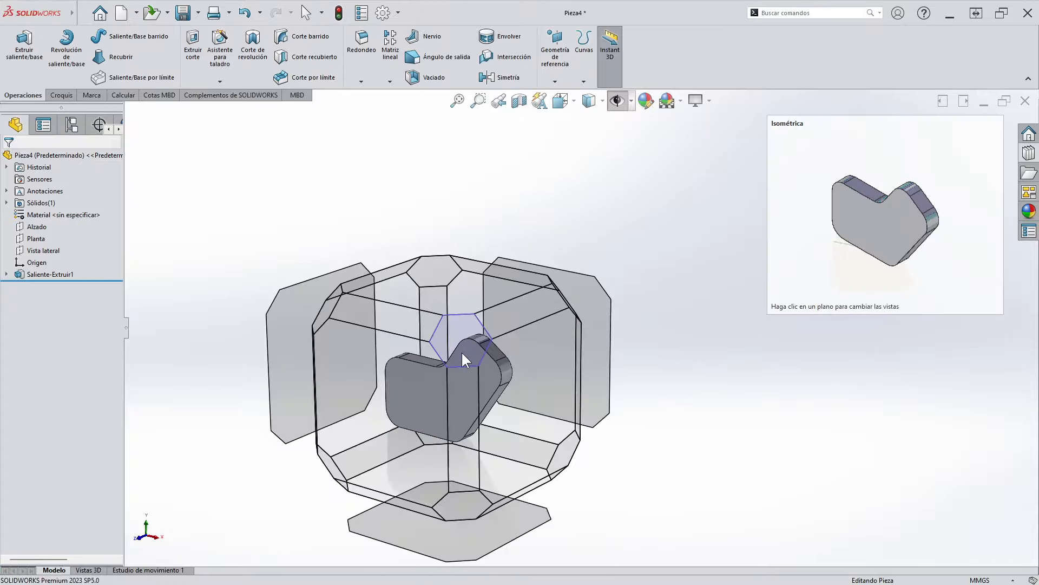
pyautogui.click(463, 348)
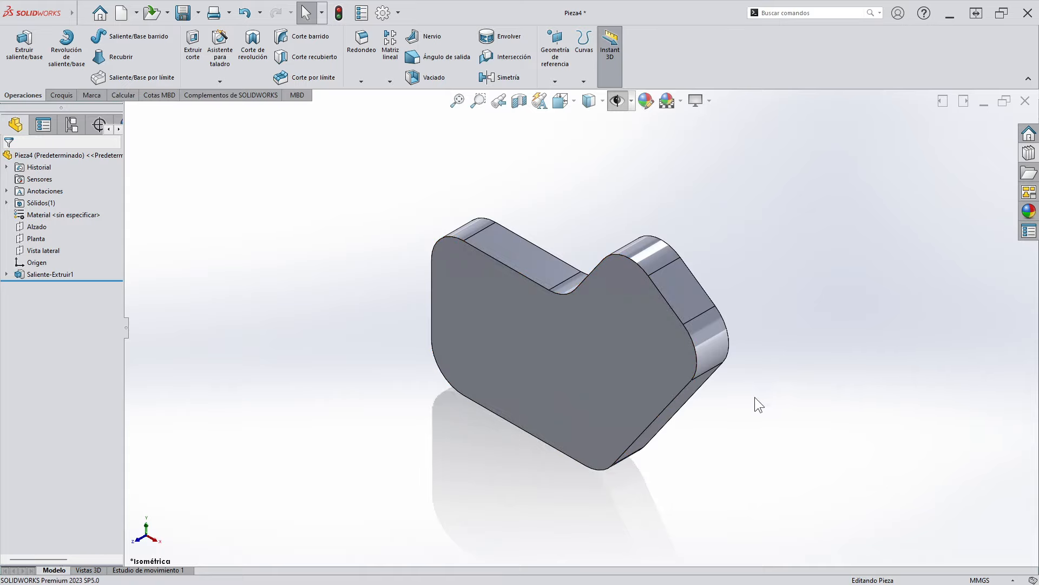
pyautogui.moveTo(755, 397); pyautogui.dragTo(759, 356, button='middle')
pyautogui.scroll(5, 759, 356)
pyautogui.scroll(-2, 600, 359)
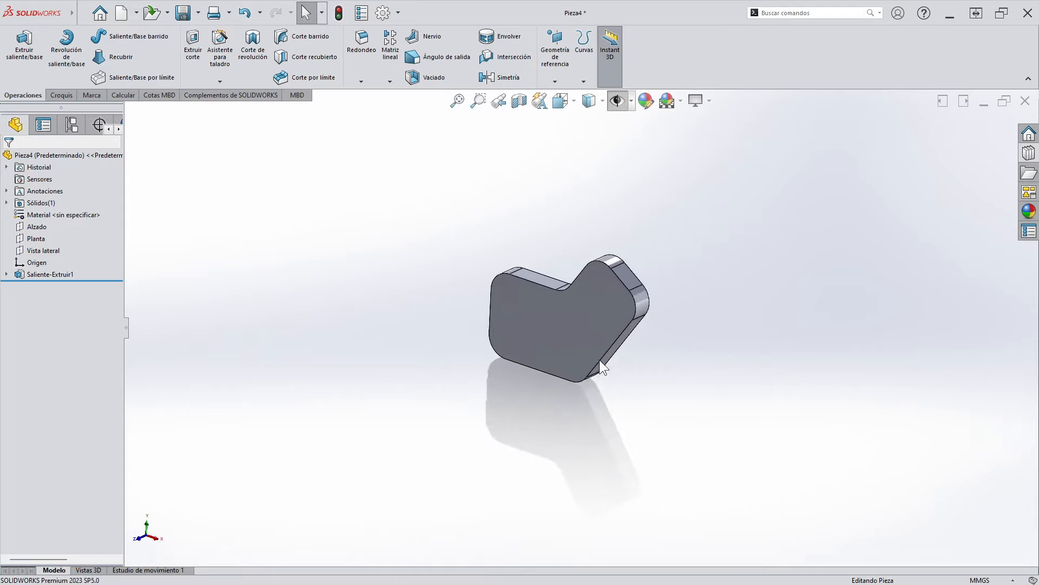
pyautogui.scroll(-3, 608, 267)
pyautogui.scroll(8, 603, 295)
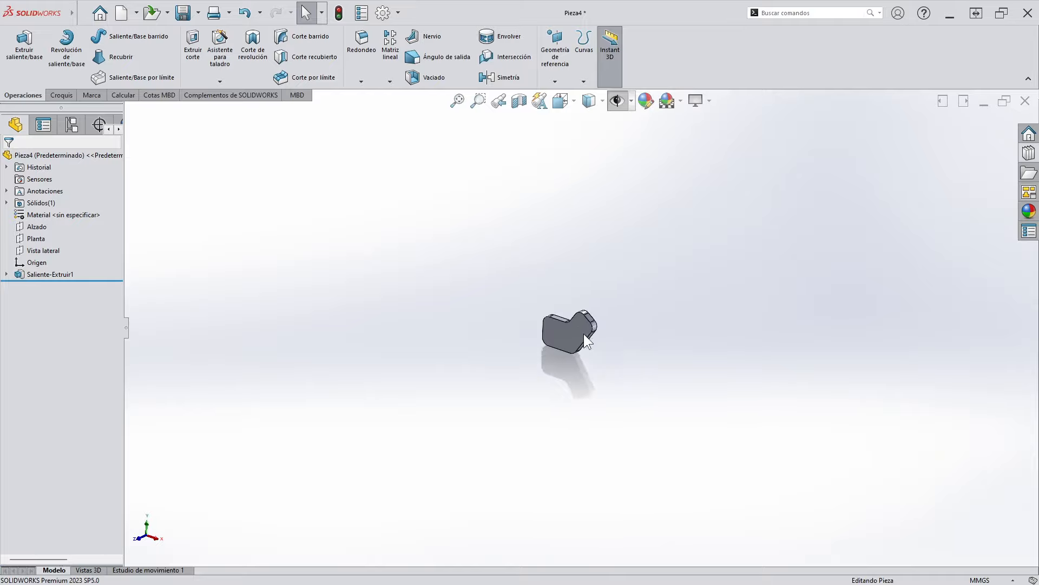
pyautogui.scroll(-6, 584, 340)
pyautogui.moveTo(661, 424); pyautogui.dragTo(696, 395, button='middle')
pyautogui.scroll(5, 681, 359)
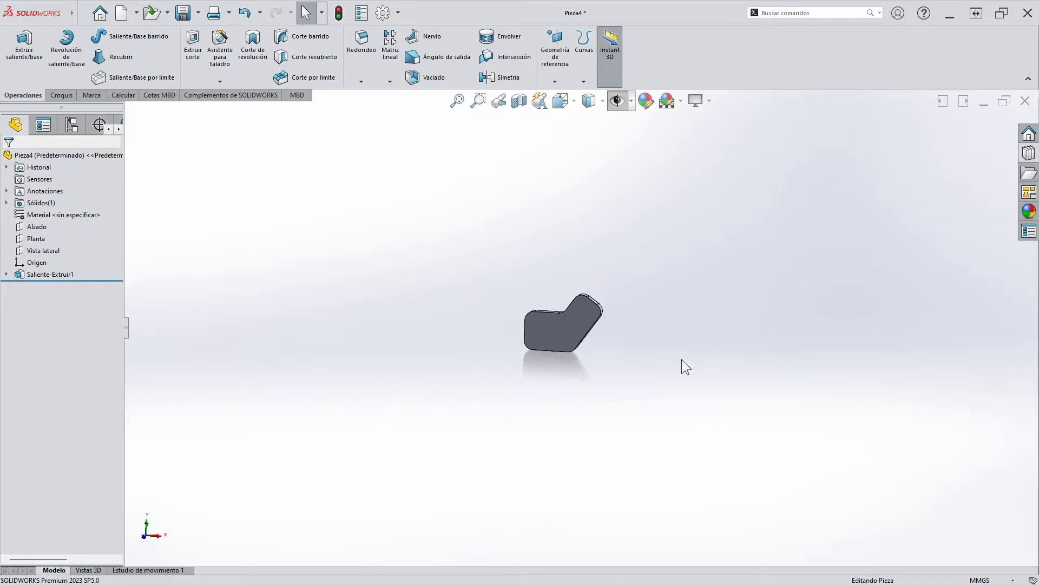
# Step: Fit the whole plate in the view and examine its front face, rounded corners and side thickness from several angles
pyautogui.scroll(2, 681, 359)
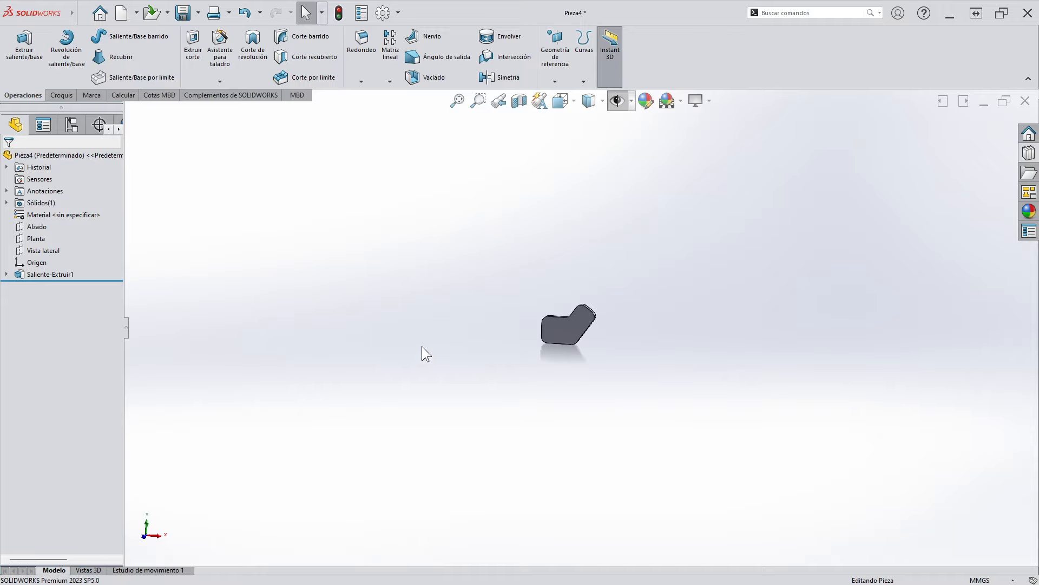
pyautogui.press('f')
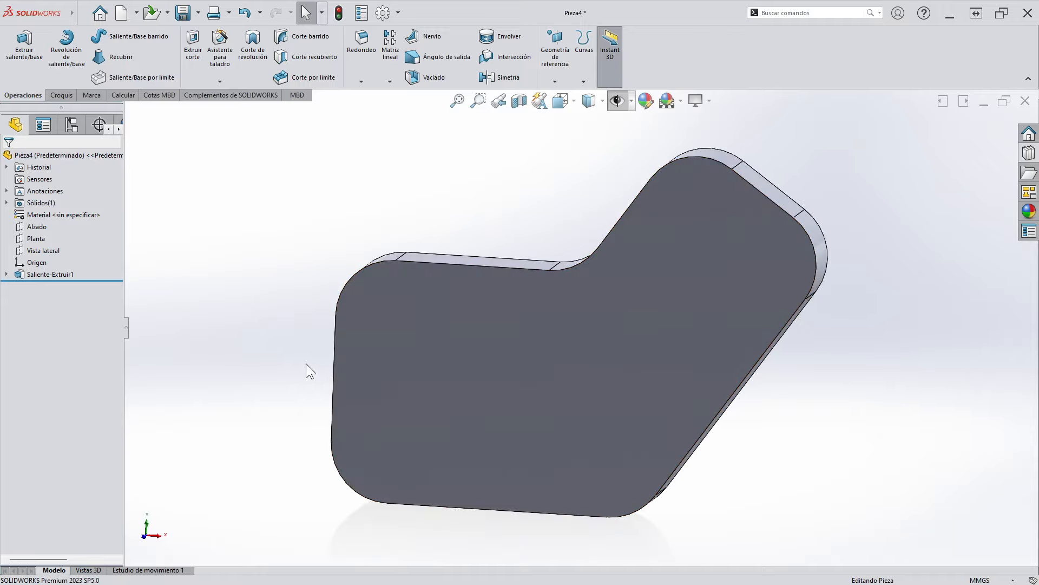
pyautogui.moveTo(305, 364); pyautogui.dragTo(722, 391, button='middle')
pyautogui.scroll(2, 720, 372)
pyautogui.scroll(-2, 720, 373)
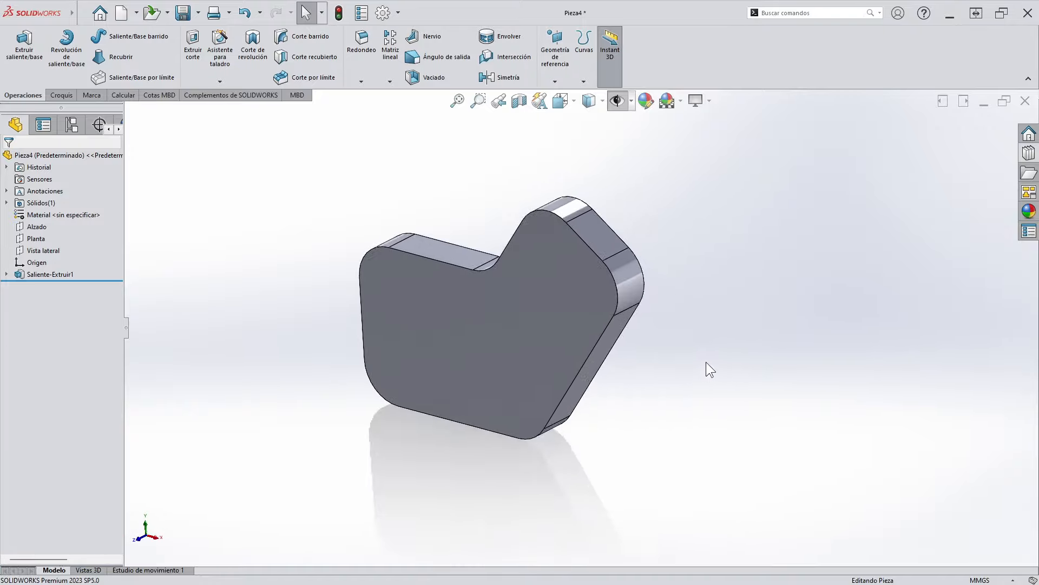
pyautogui.scroll(-2, 706, 362)
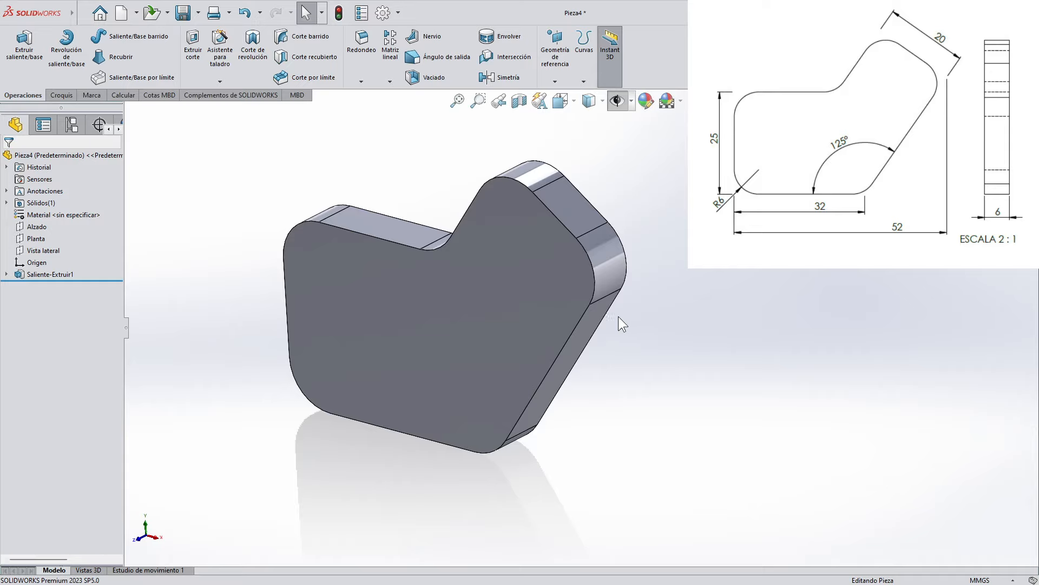
pyautogui.scroll(1, 619, 316)
pyautogui.scroll(-1, 625, 305)
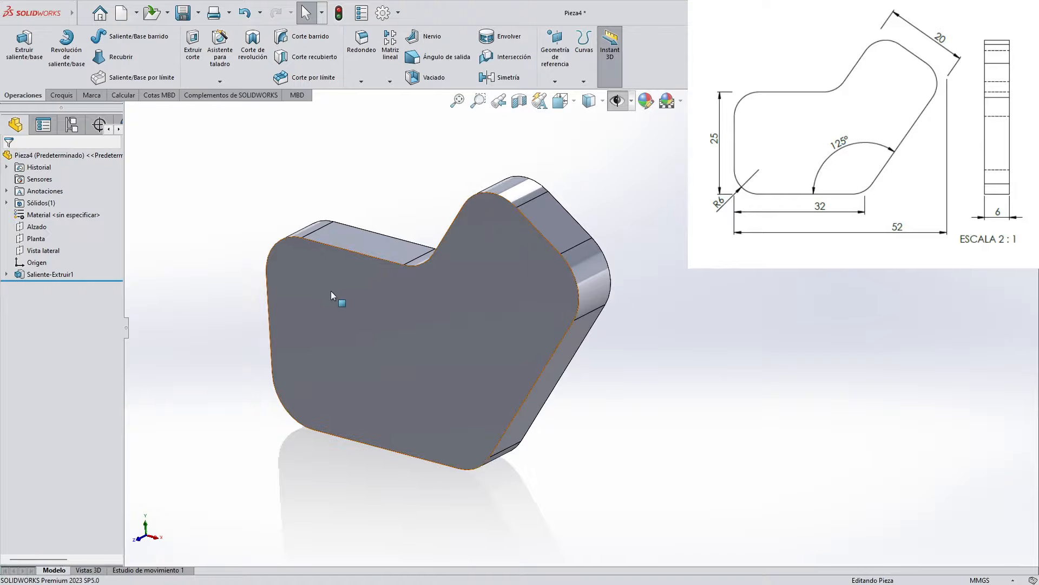
pyautogui.moveTo(321, 441); pyautogui.dragTo(330, 374, button='middle')
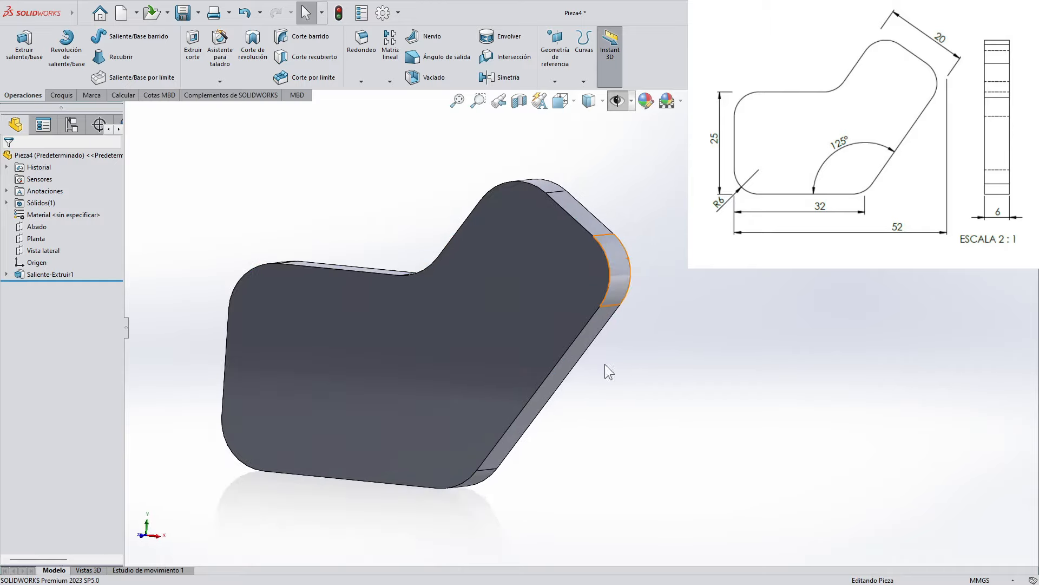
pyautogui.moveTo(605, 364); pyautogui.dragTo(544, 424, button='middle')
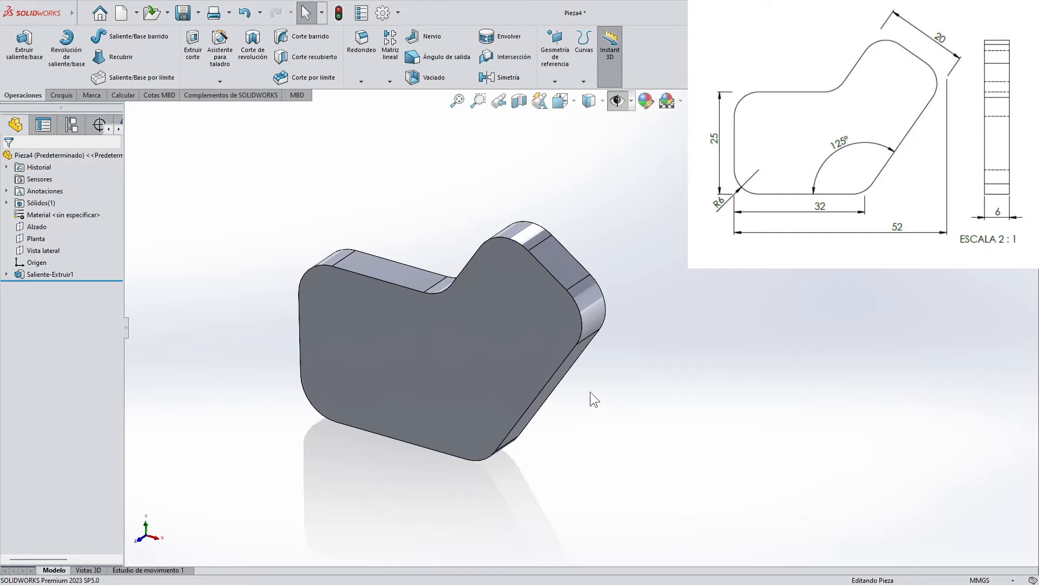